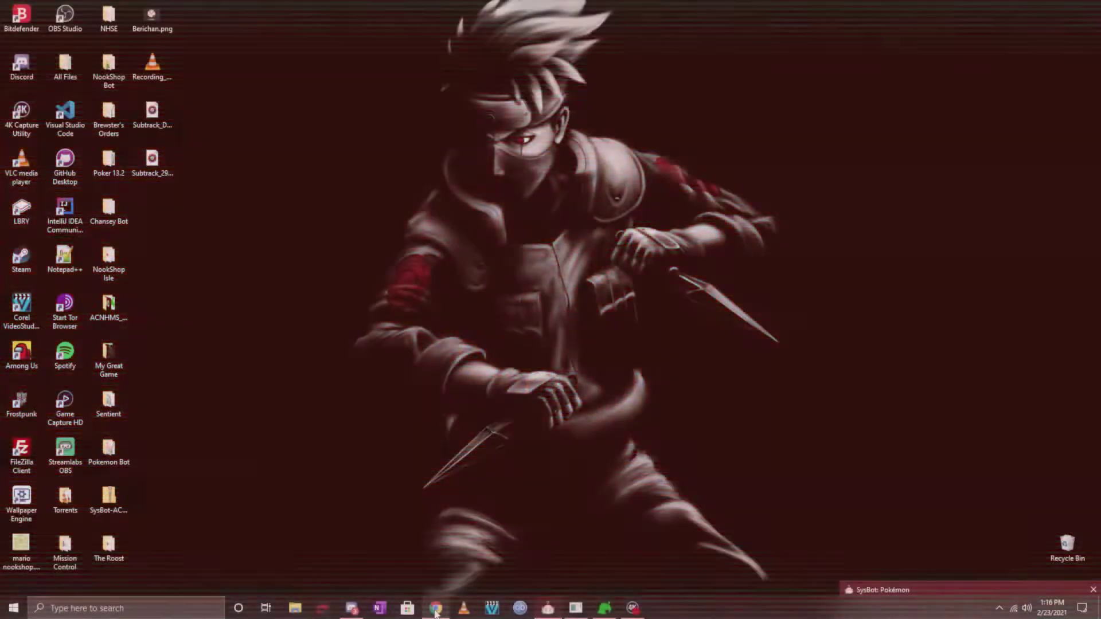
Switch to Chrome and read the Discord bot setup wiki page from its save requirements to the Configuration Setup section.
left_click(435, 607)
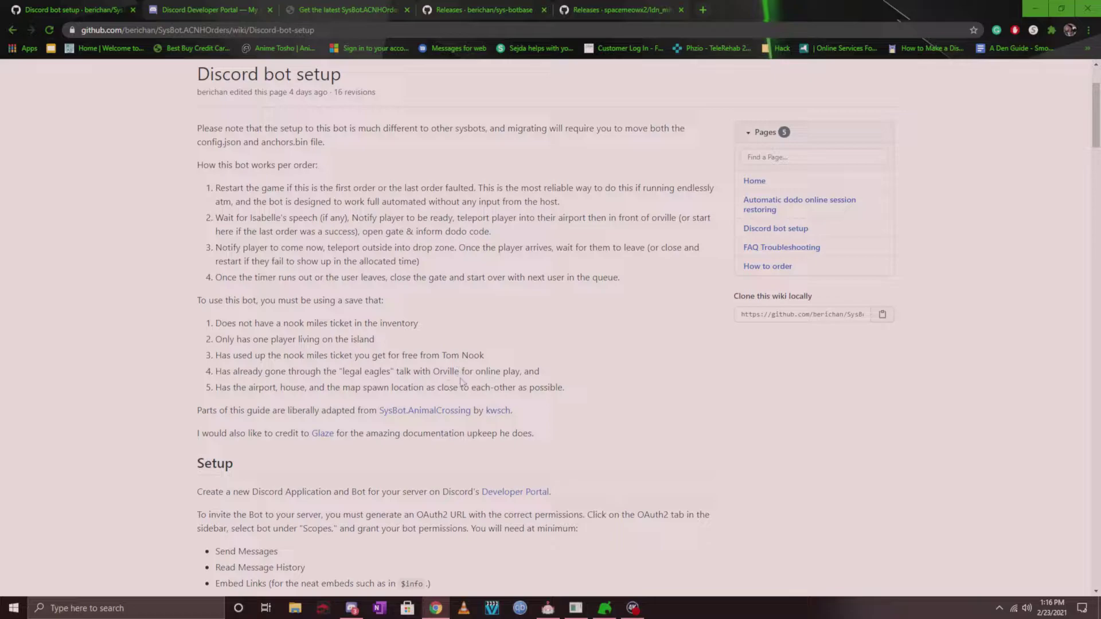
scroll(564, 342, "up", 1)
scroll(564, 342, "up", 3)
scroll(559, 347, "down", 2)
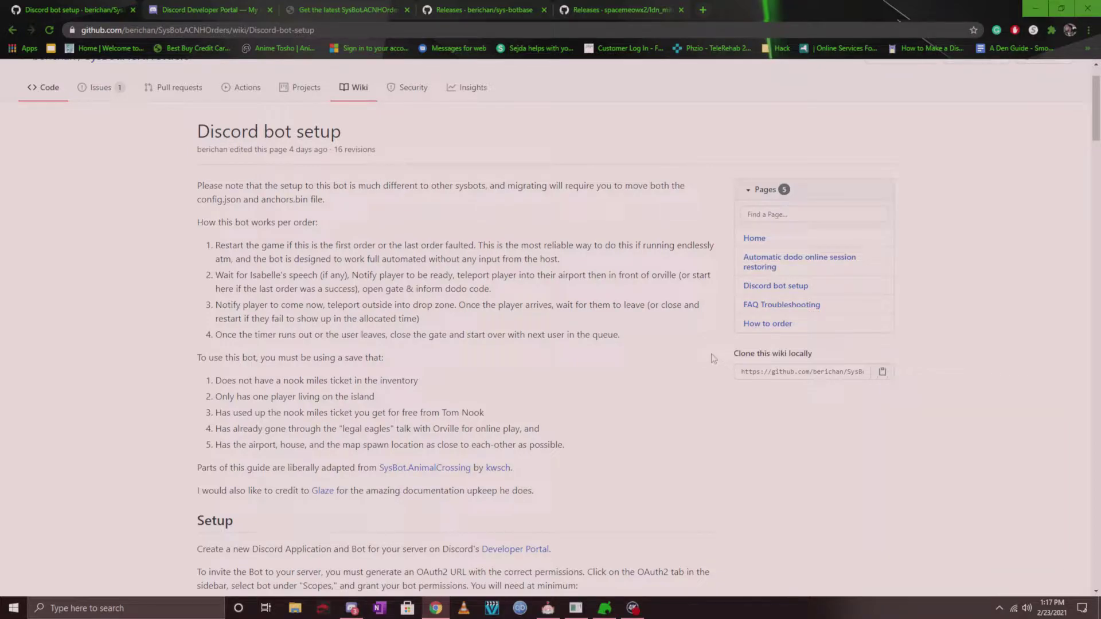
scroll(757, 367, "down", 3)
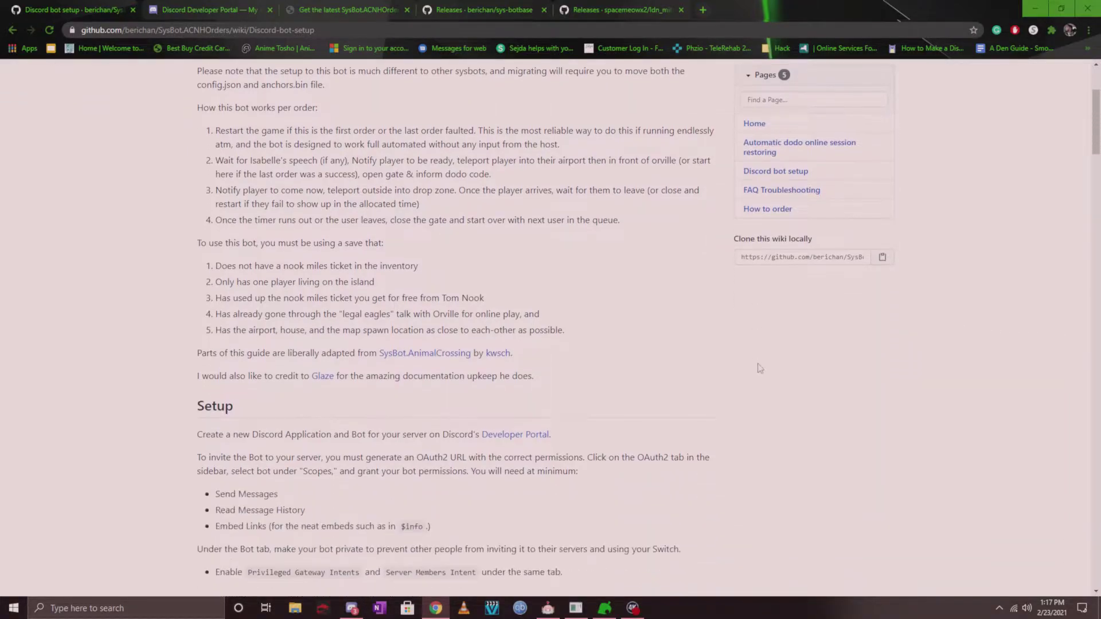
scroll(757, 364, "up", 3)
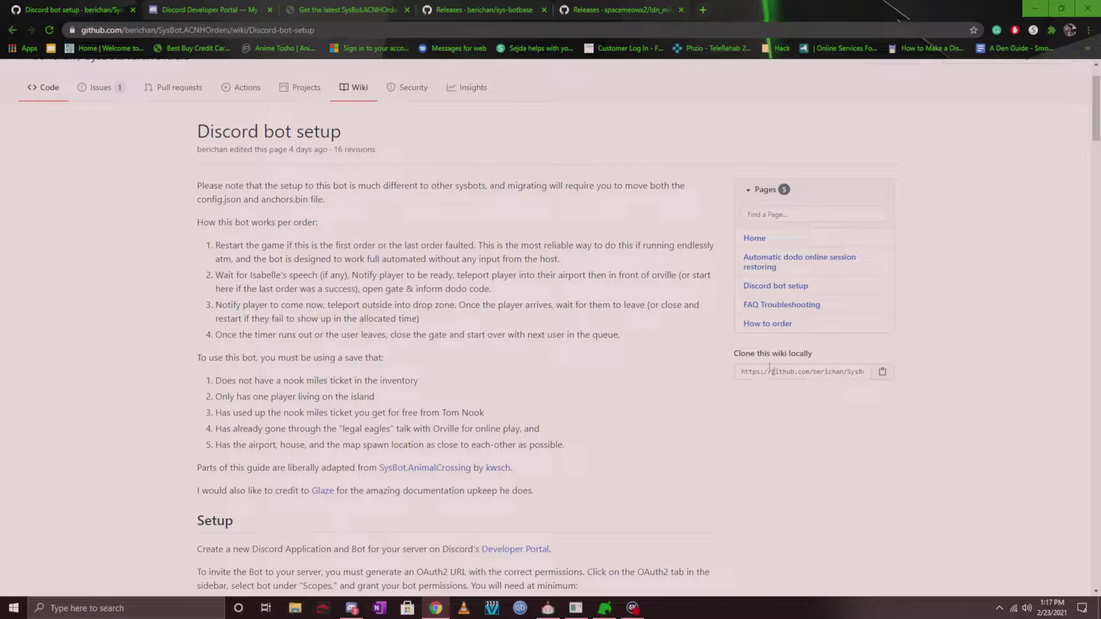
scroll(665, 295, "up", 1)
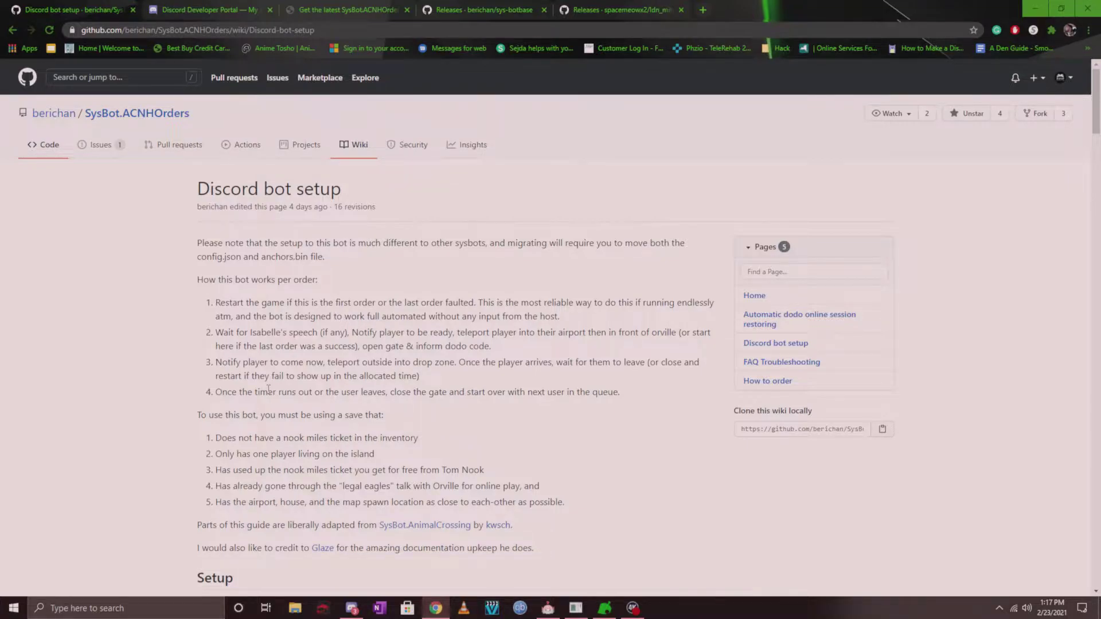
scroll(268, 389, "down", 10)
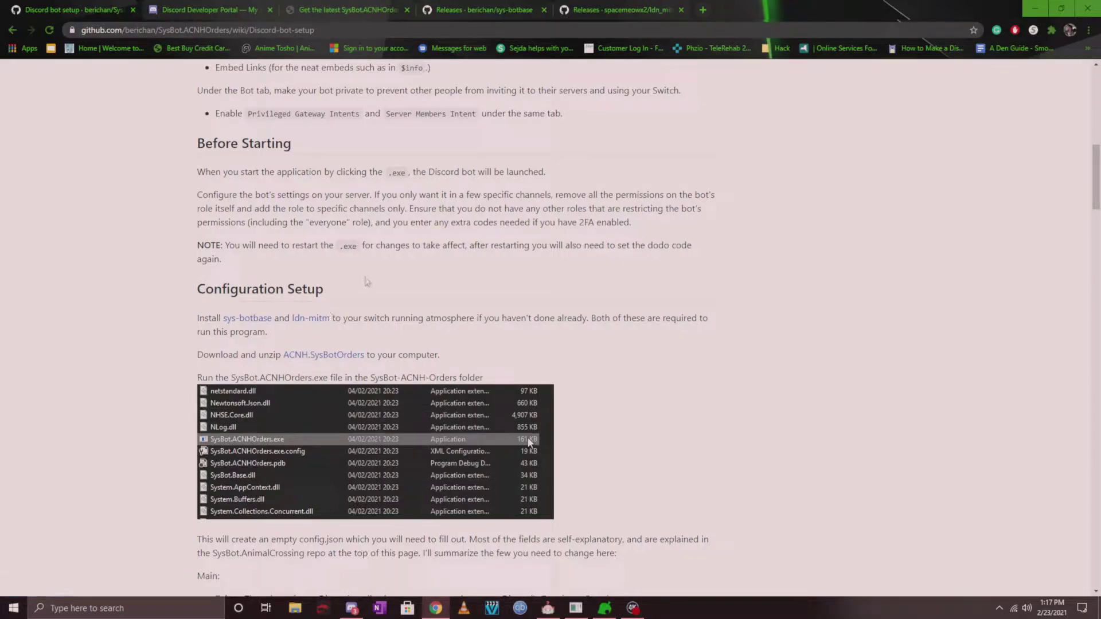
Look at the sys-botbase and ldn_mitm release pages, and return to the Discord bot setup guide.
left_click(499, 7)
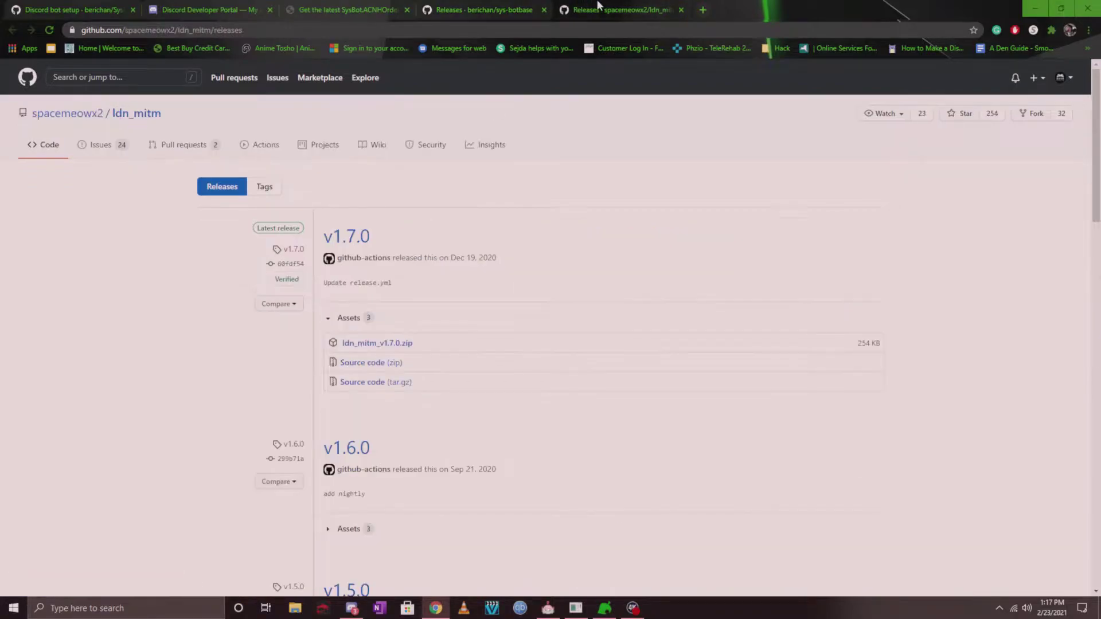
key("ctrl+Tab")
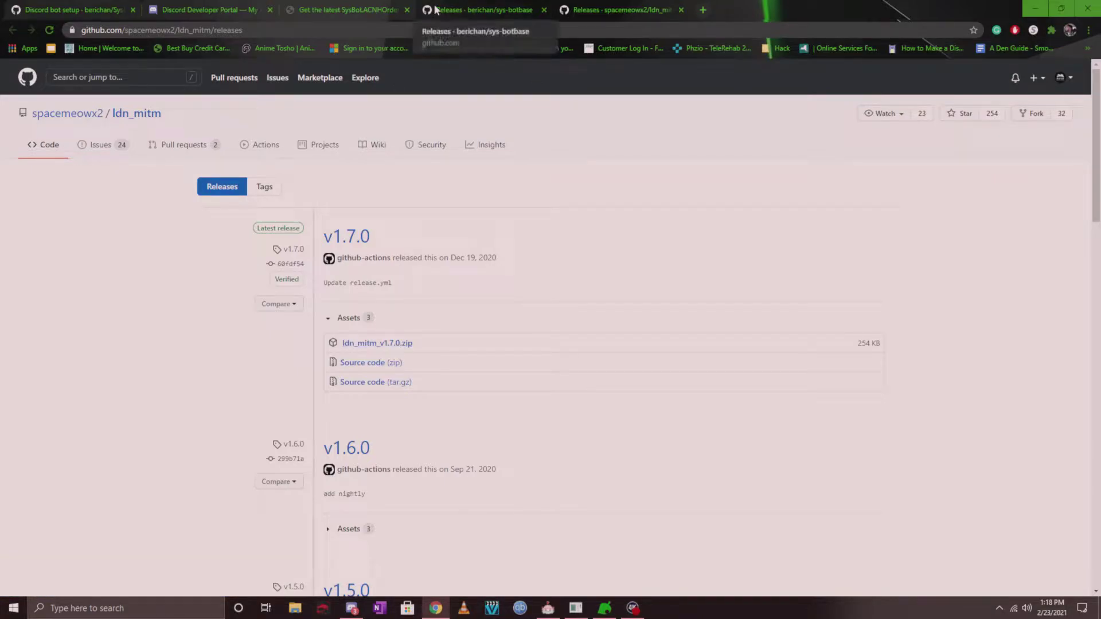
key("ctrl+1")
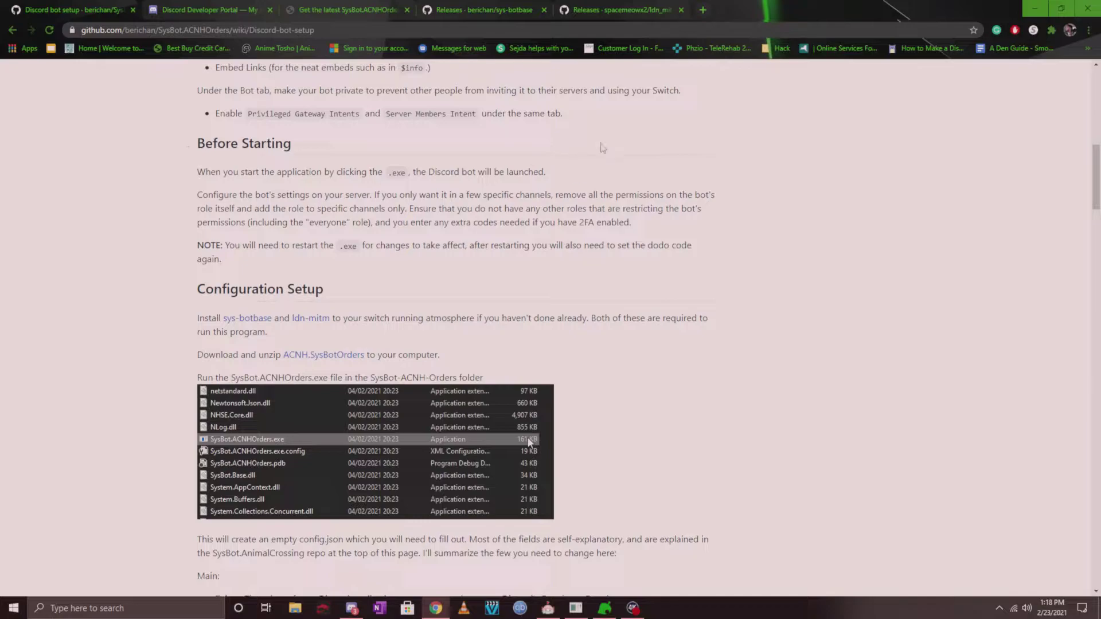
Create a new application named "test" in the Discord Developer Portal.
left_click(227, 6)
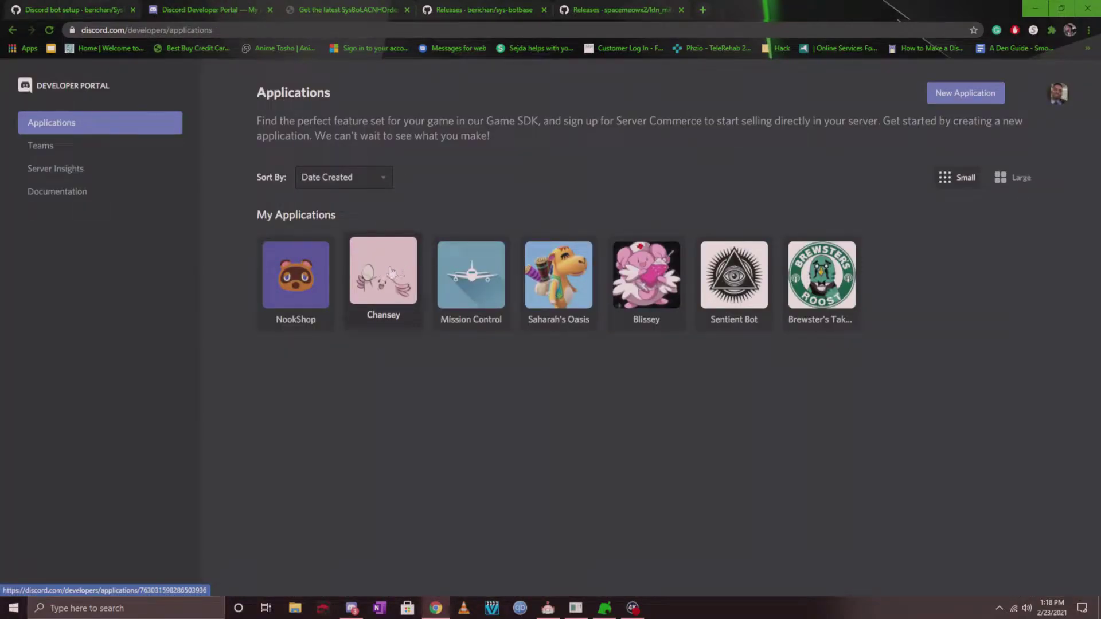
left_click(954, 91)
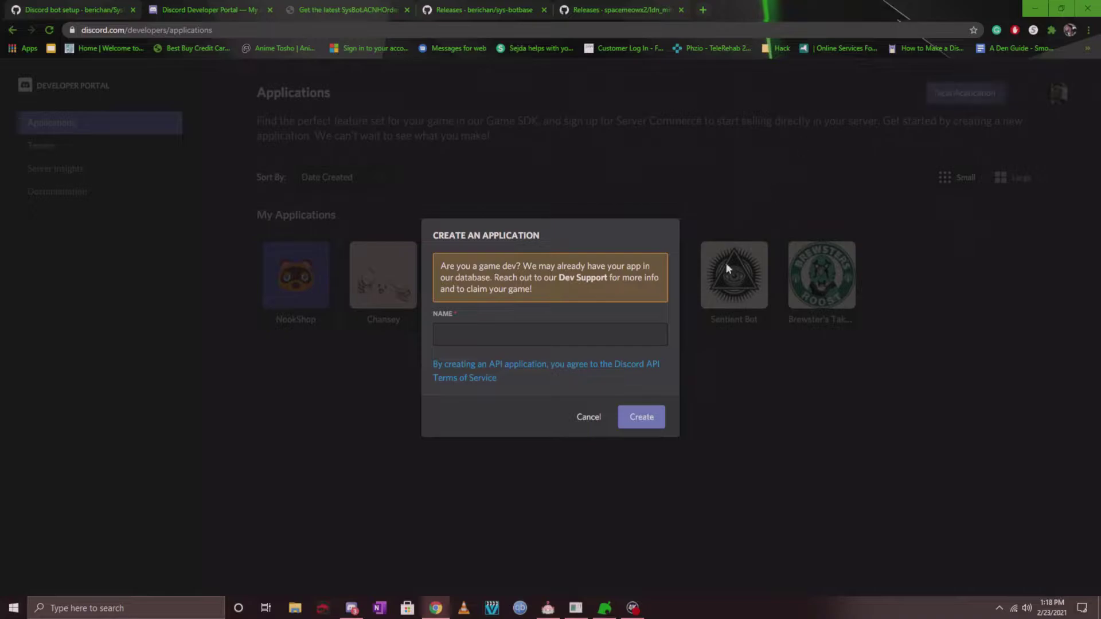
left_click(572, 335)
type("bot")
left_click(639, 416)
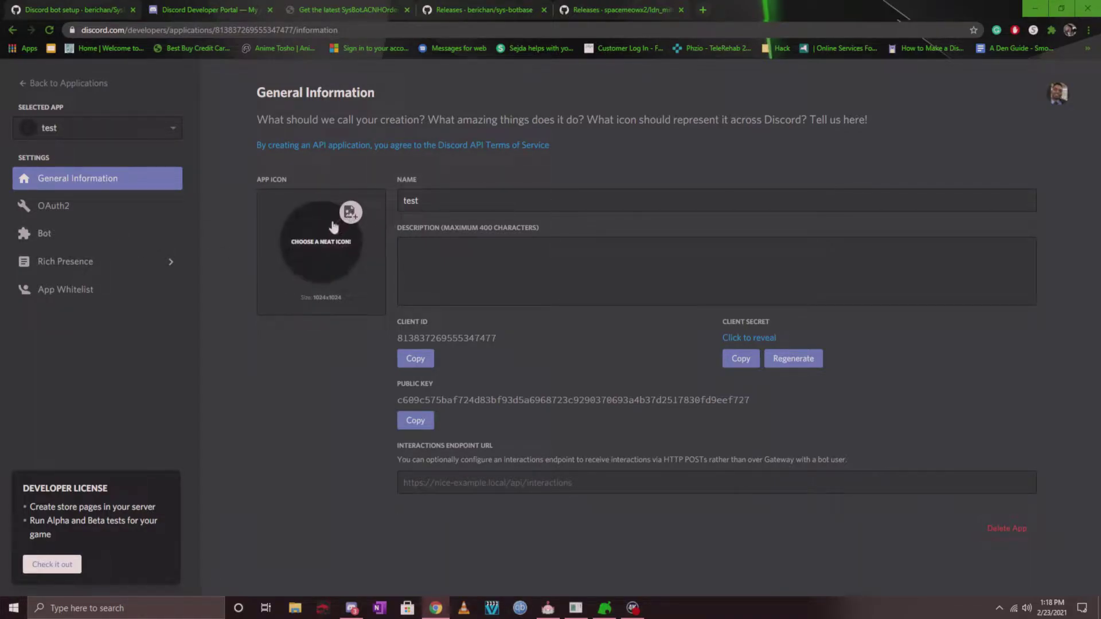
Try to add a bot user to the test application.
left_click(59, 235)
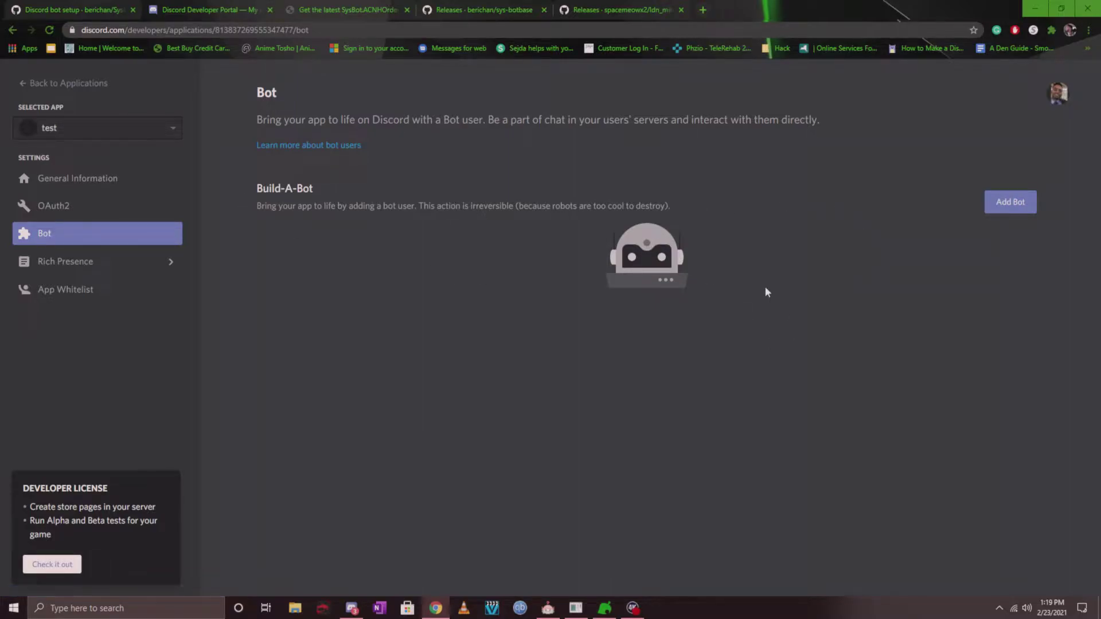
left_click(1010, 198)
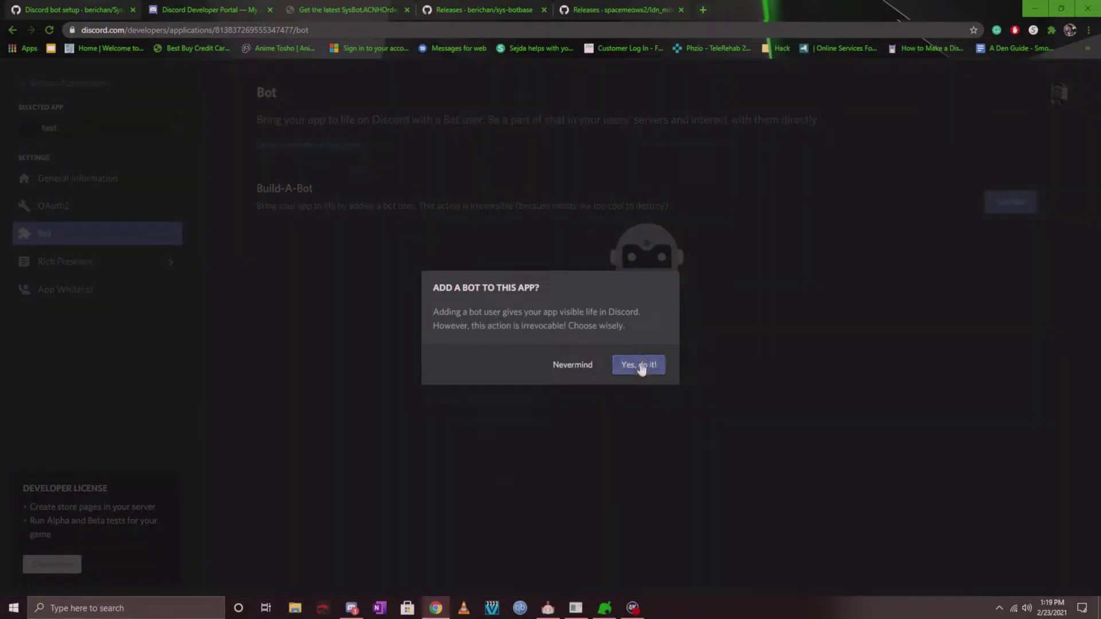
left_click(640, 367)
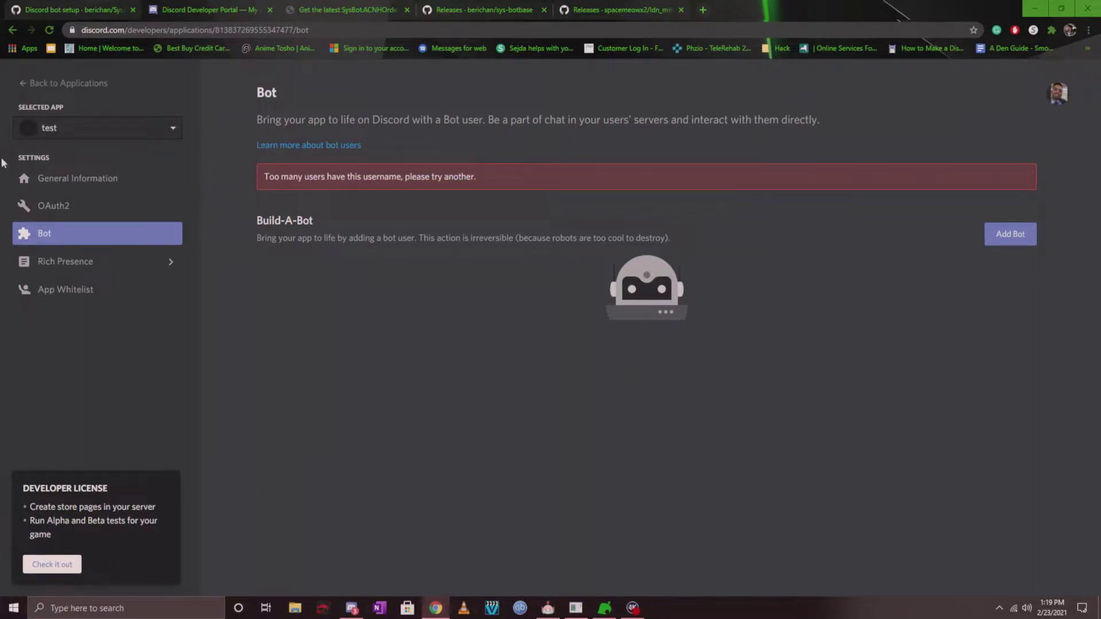
Rename the application to "aj;dfjakdf;lksajfd;lksajd;flk" and save the change.
left_click(68, 183)
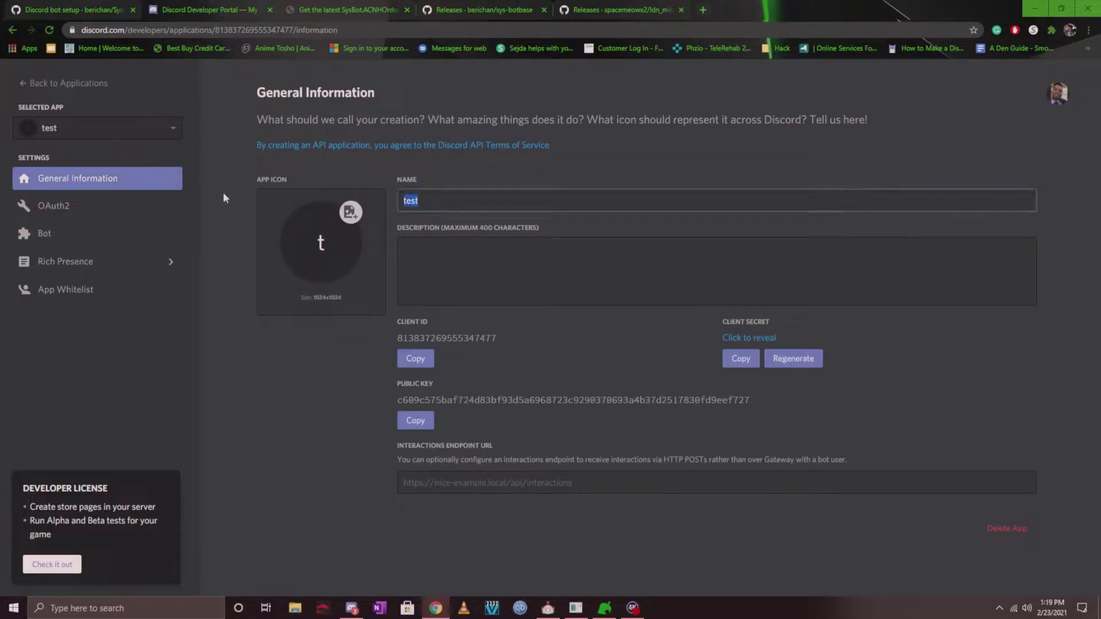
type("aj;dfjakdf;lksajfd;lksajd;flk")
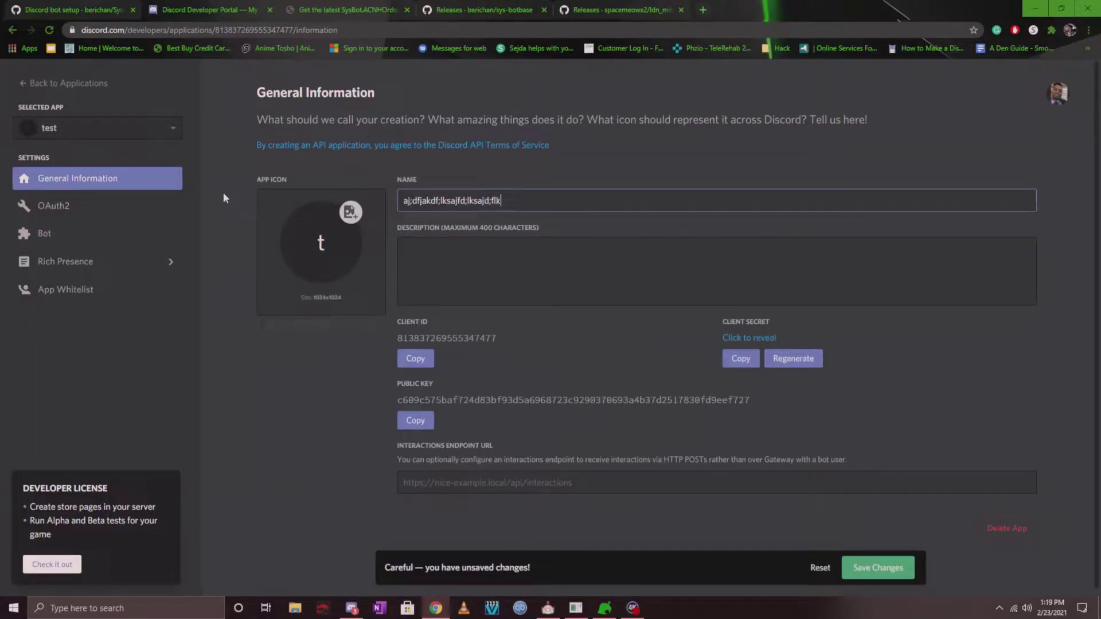
left_click(888, 570)
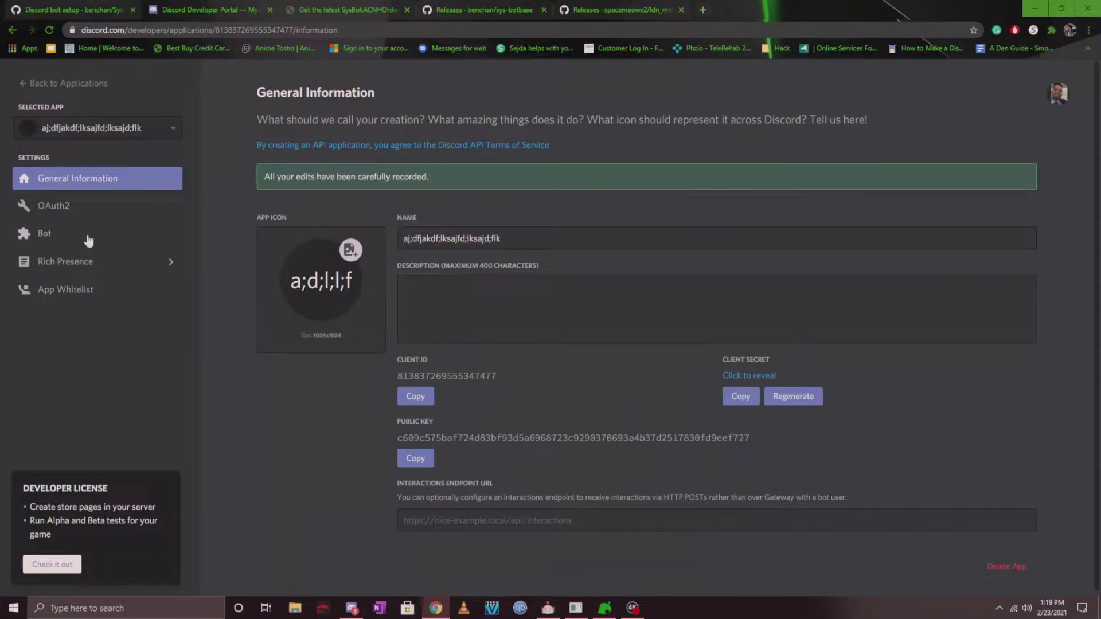
Add a bot user to the renamed application and confirm its creation.
left_click(86, 235)
left_click(1009, 202)
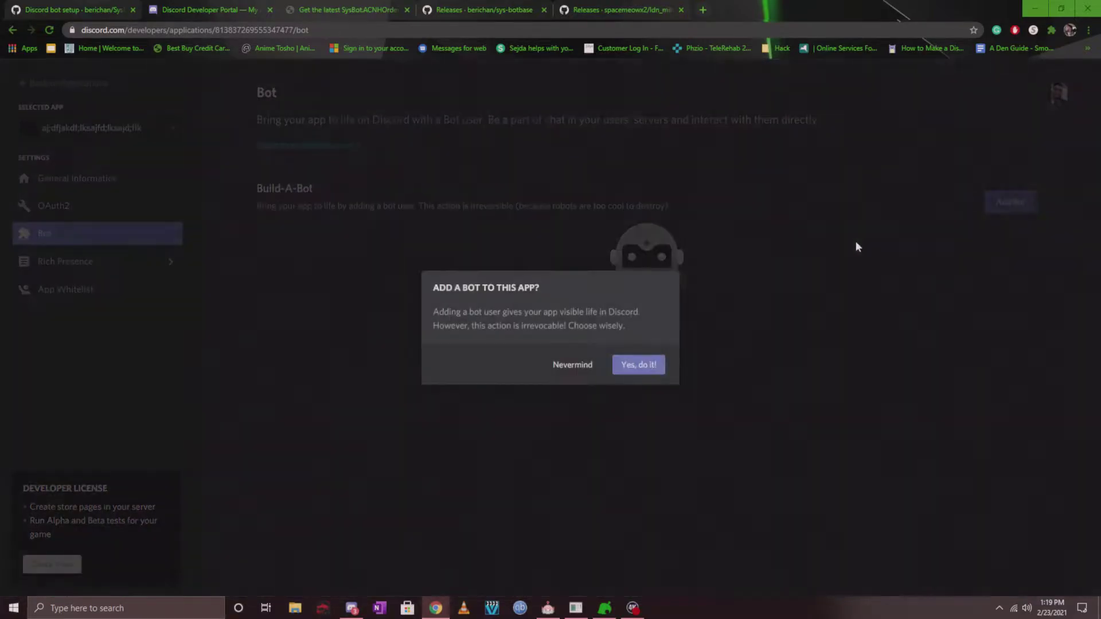
left_click(632, 358)
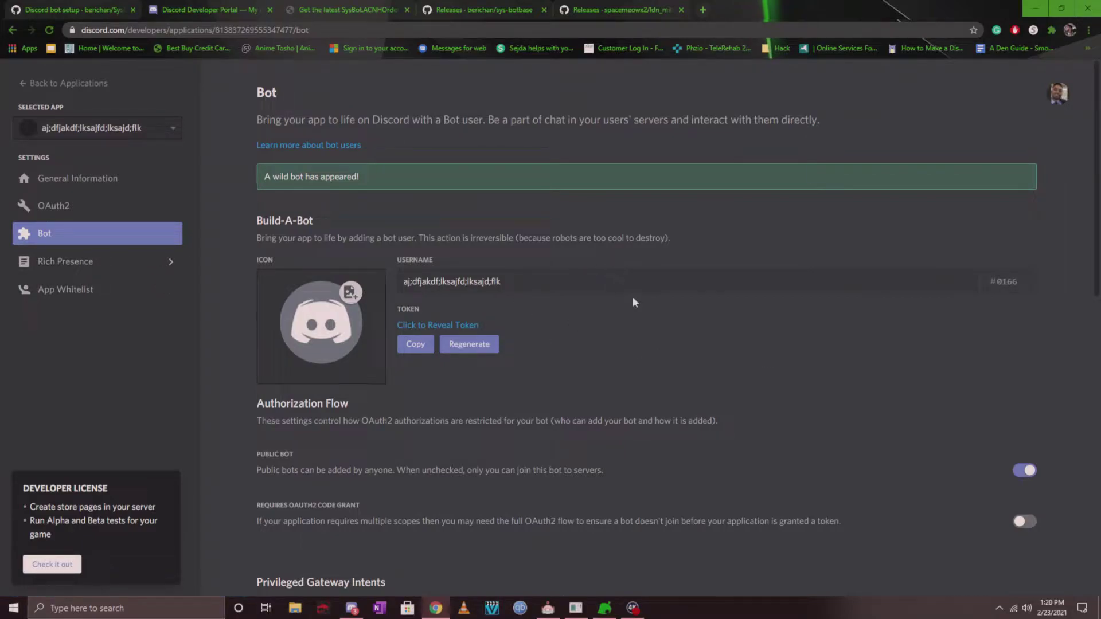
Make the bot private by turning off Public Bot, and save the change.
scroll(833, 341, "down", 3)
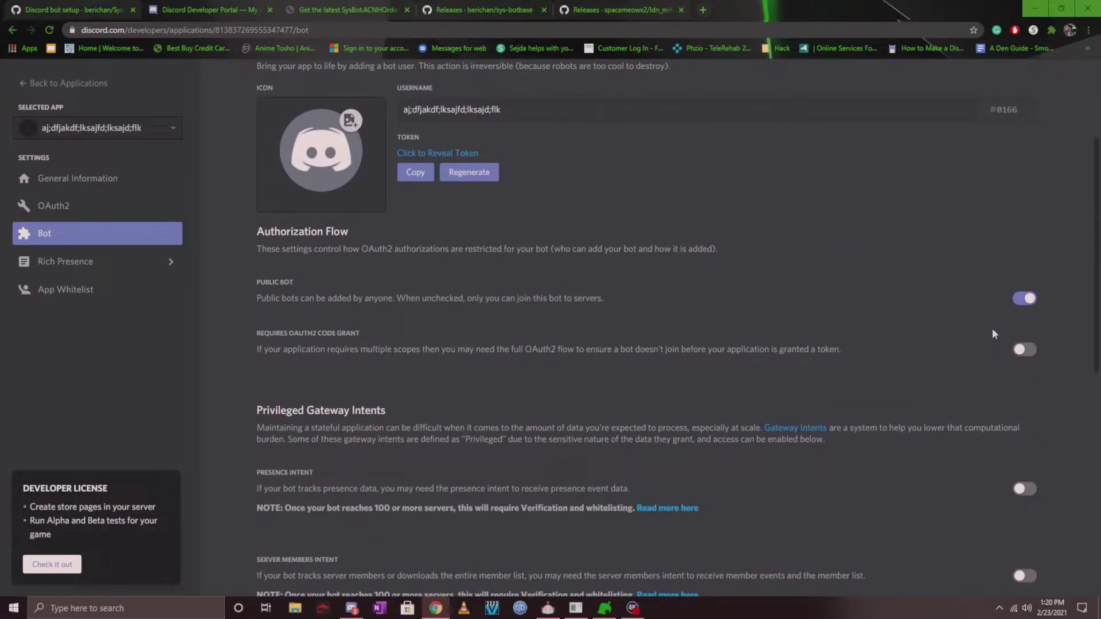
left_click(1025, 297)
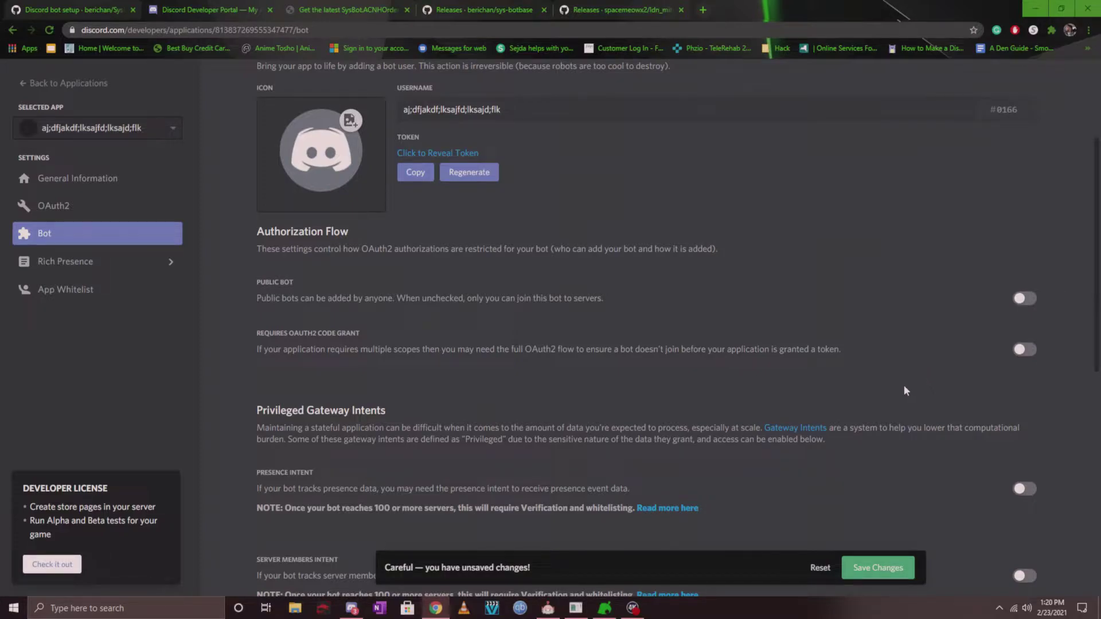
left_click(864, 574)
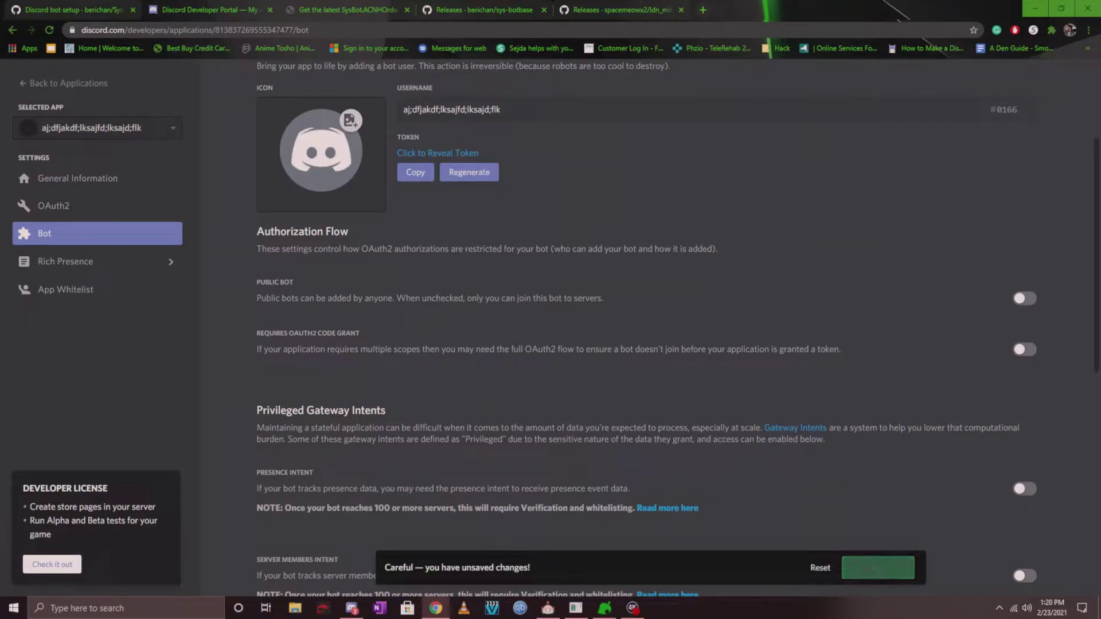
Enable the Presence Intent and Server Members Intent for the bot and save the changes.
scroll(668, 339, "down", 3)
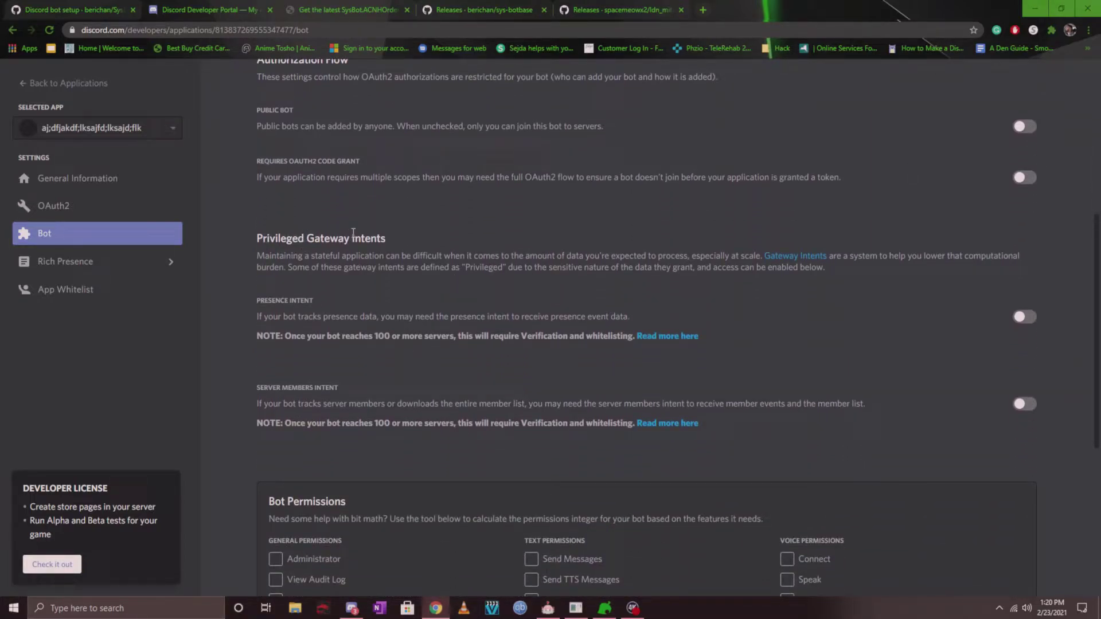
left_click(1024, 316)
left_click(1024, 403)
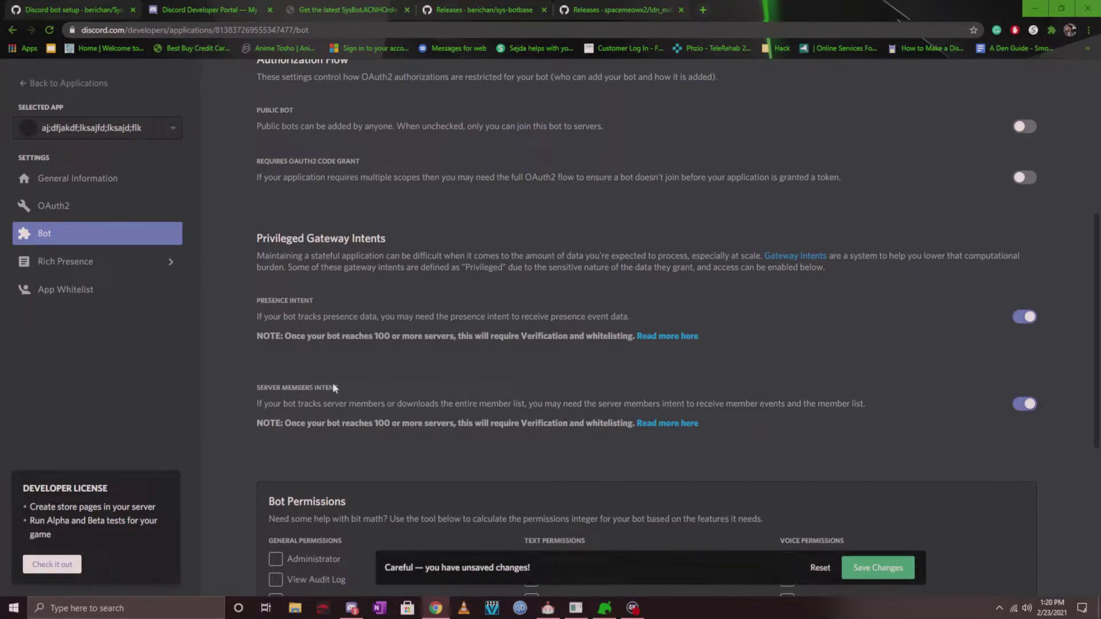
left_click(902, 569)
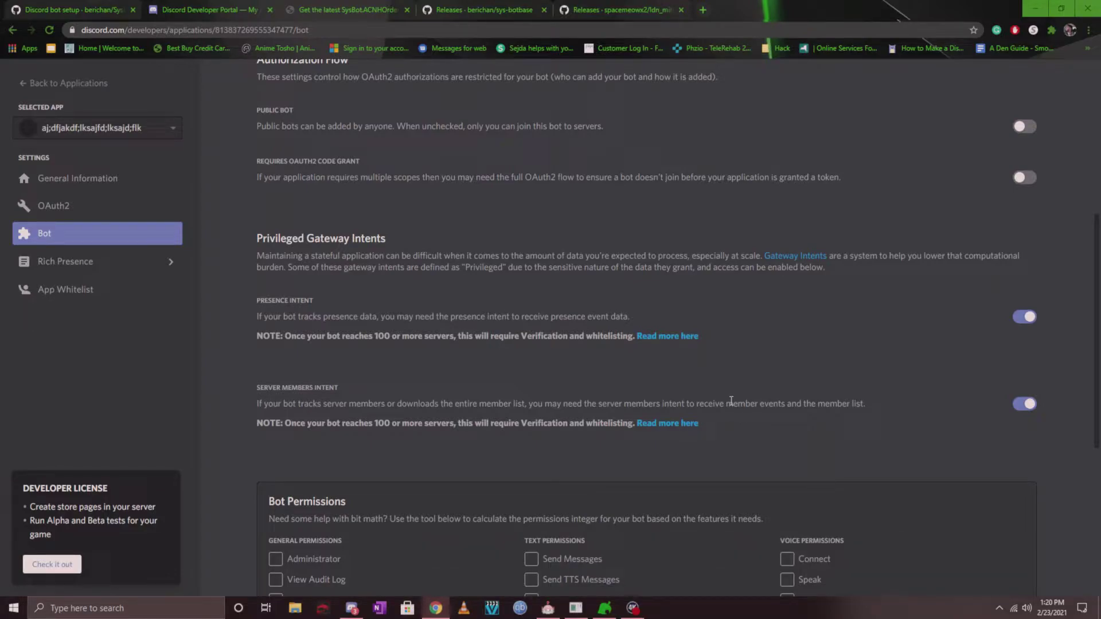
Select the bot scope in the application's OAuth2 URL Generator.
left_click(55, 206)
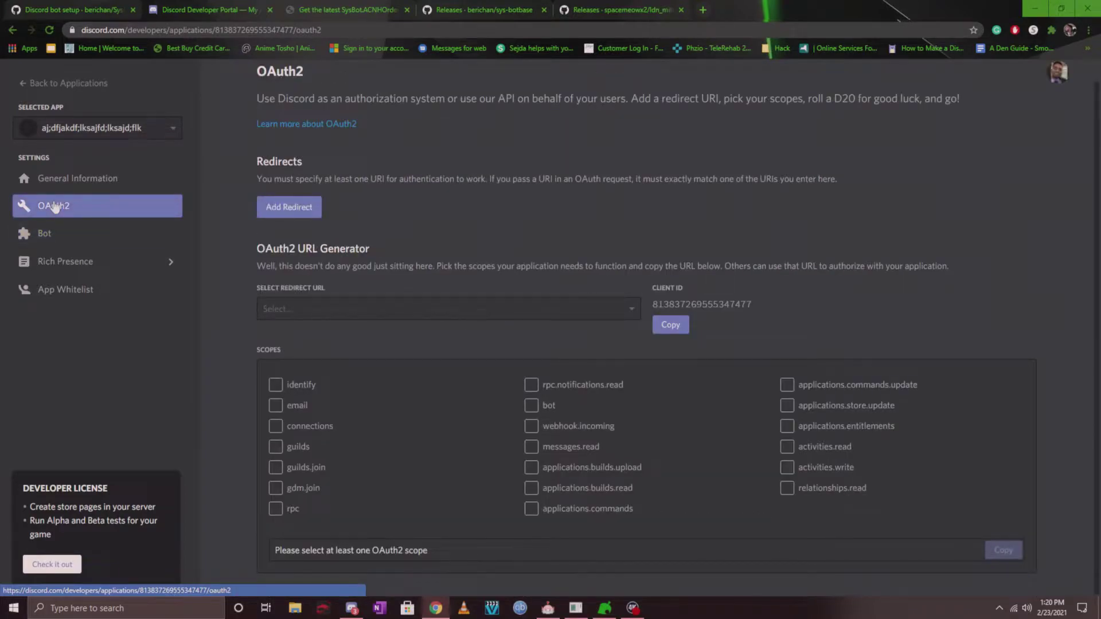
left_click(531, 406)
scroll(492, 360, "down", 5)
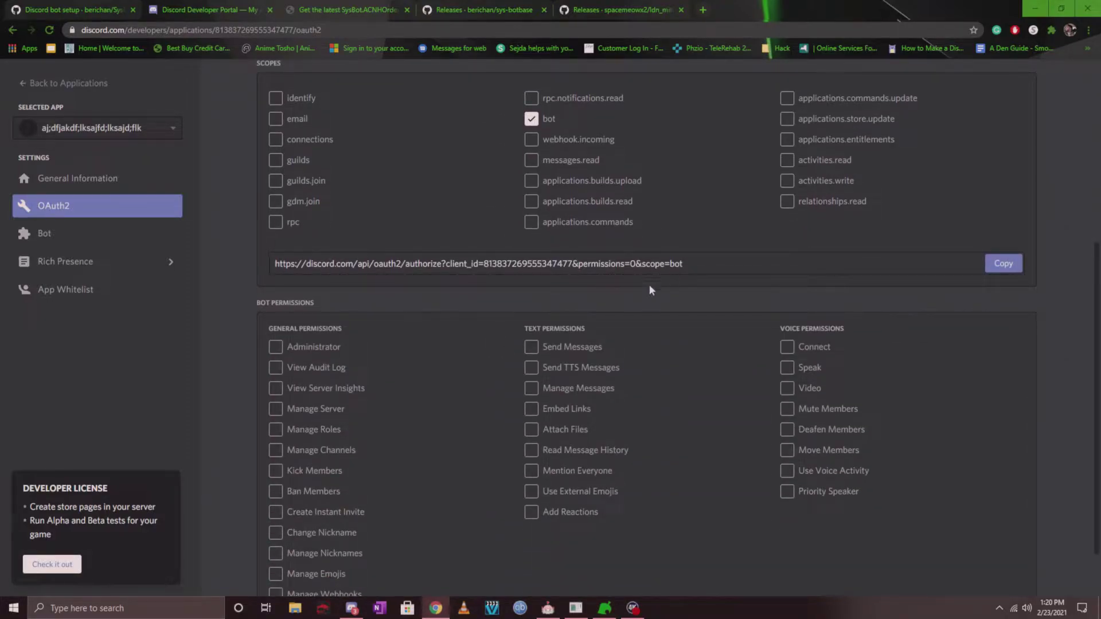
Grant the bot Send Messages, Embed Links, Attach Files and Read Message History permissions, and copy the generated OAuth2 URL.
scroll(642, 288, "down", 1)
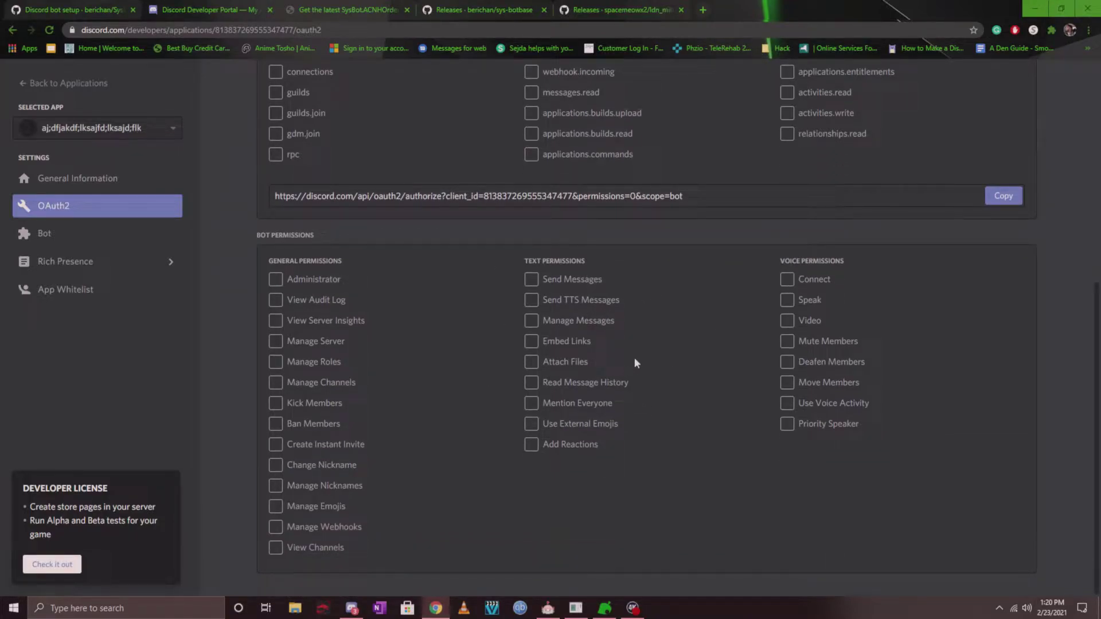
left_click(554, 280)
left_click(565, 342)
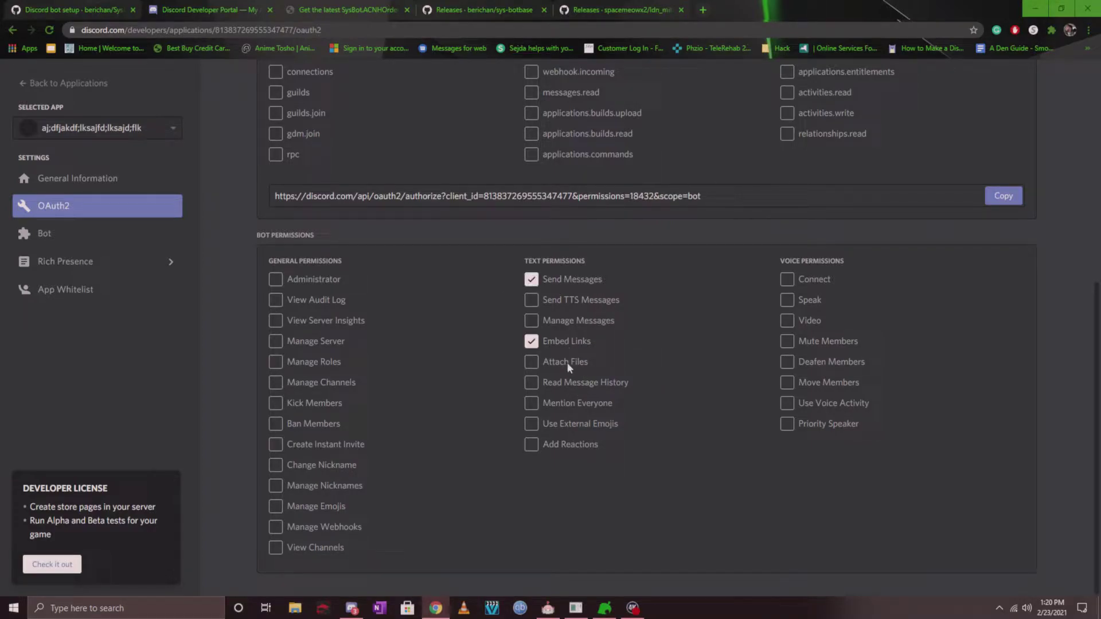
left_click(566, 361)
left_click(579, 383)
left_click(997, 203)
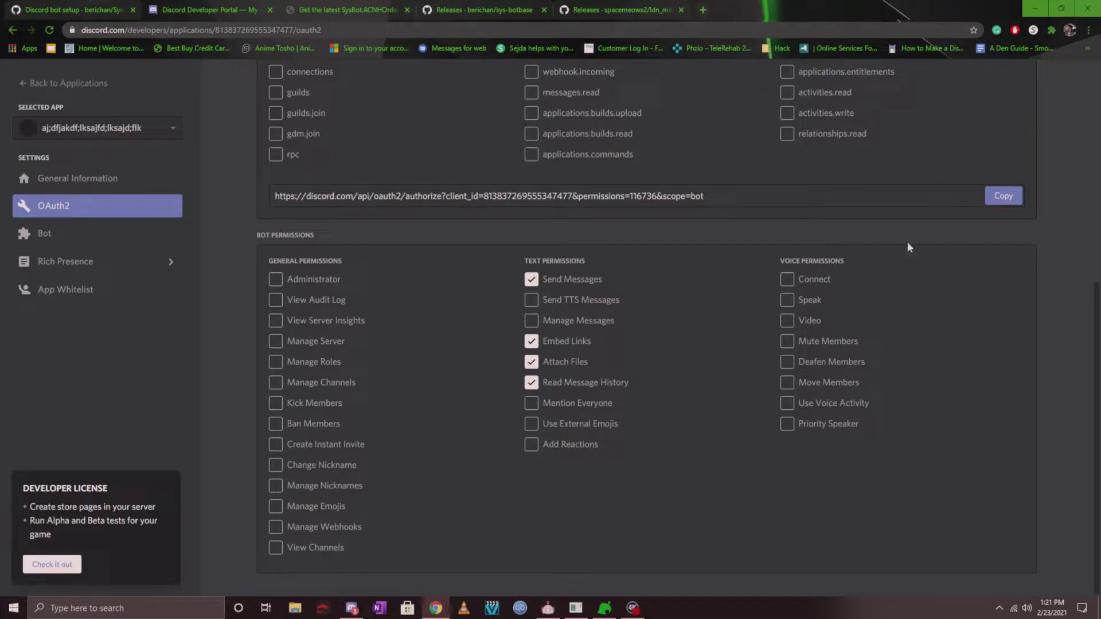
Review the Setup section of the Discord bot setup guide for the minimum permissions and bot settings.
key("ctrl+shift+Tab")
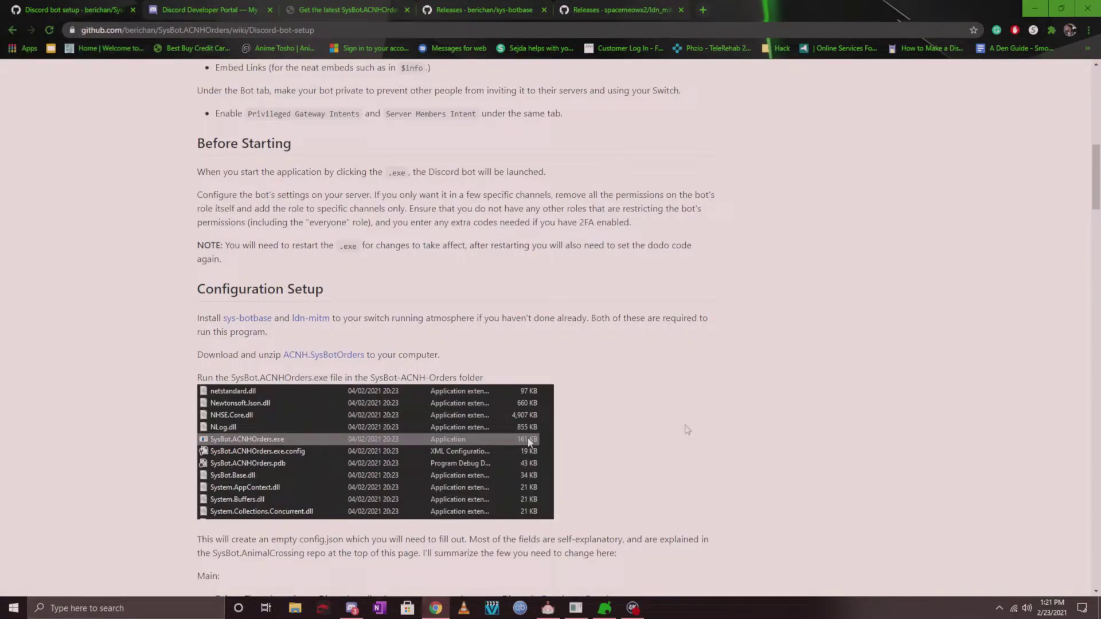
scroll(660, 427, "up", 9)
scroll(642, 432, "down", 4)
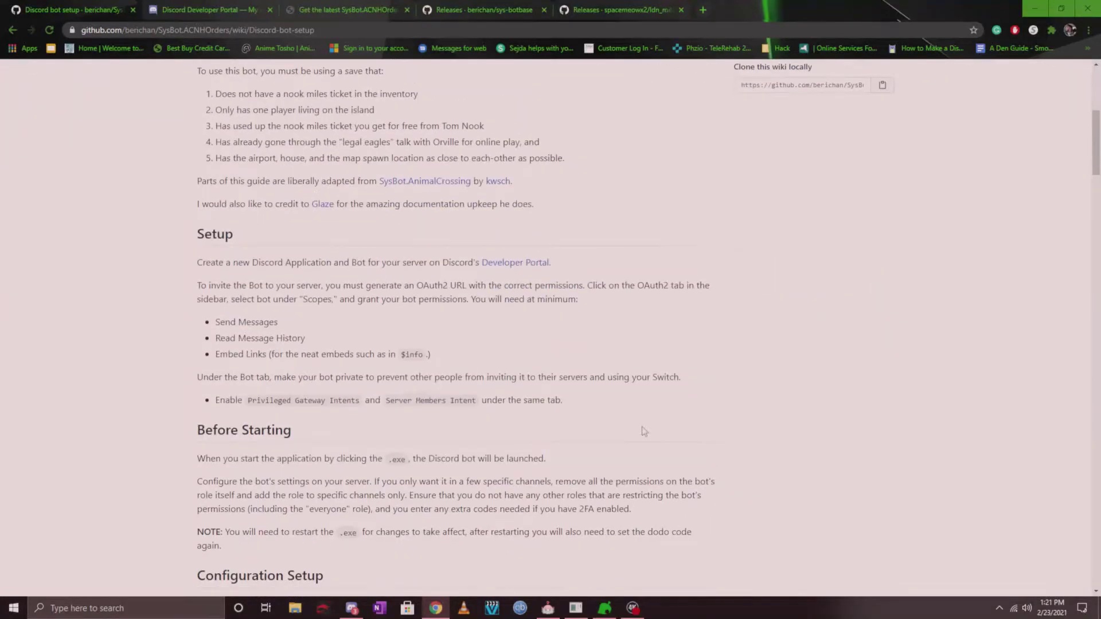
scroll(640, 433, "up", 5)
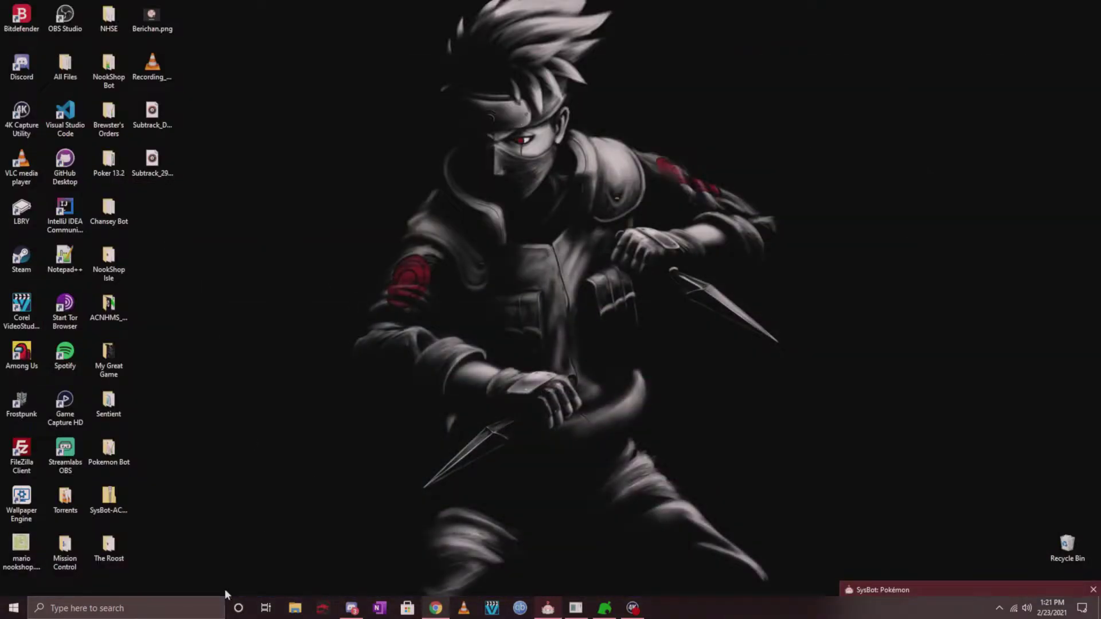
Extract the SysBot-ACNH-Orders.zip archive on the desktop to its own SysBot-ACNH-Orders folder and open that folder.
left_click(109, 505)
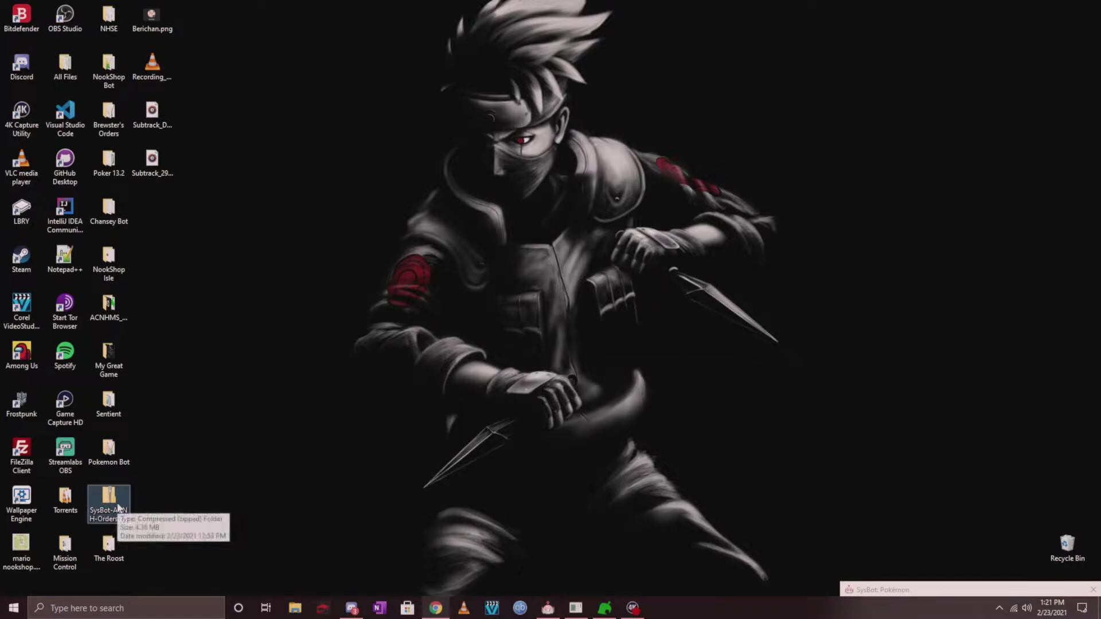
right_click(118, 504)
mouse_move(190, 283)
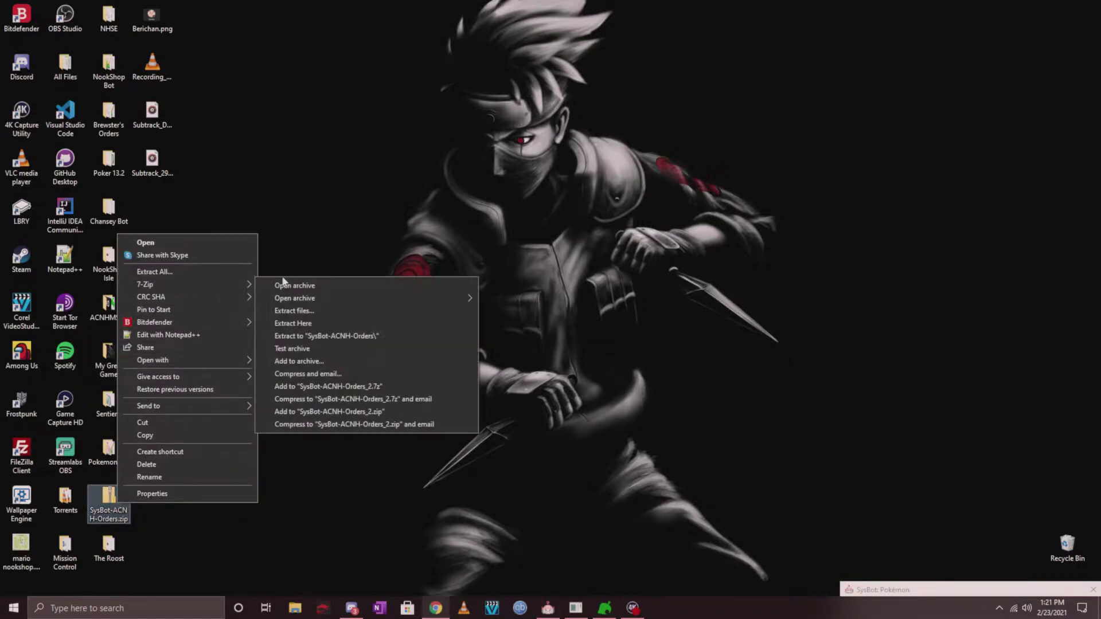
left_click(319, 337)
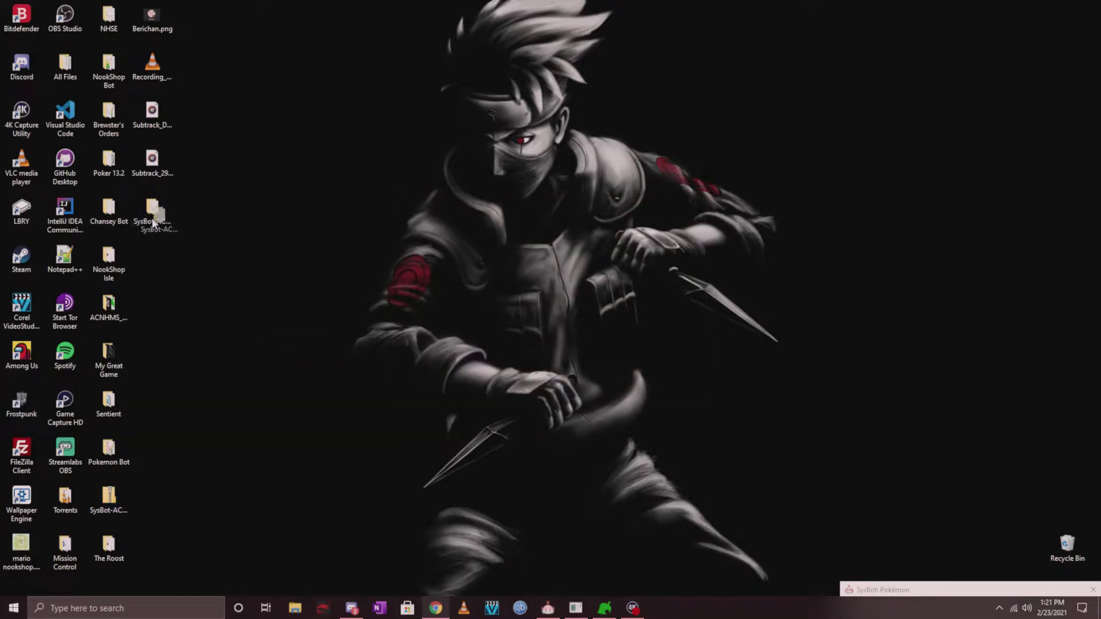
left_click(148, 216)
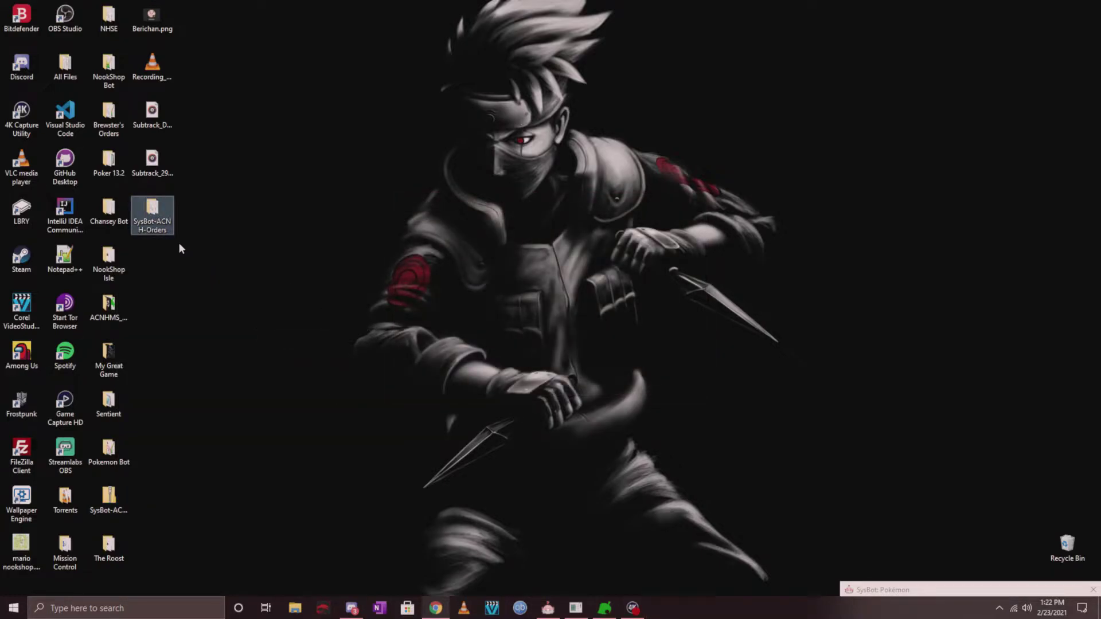
double_click(164, 231)
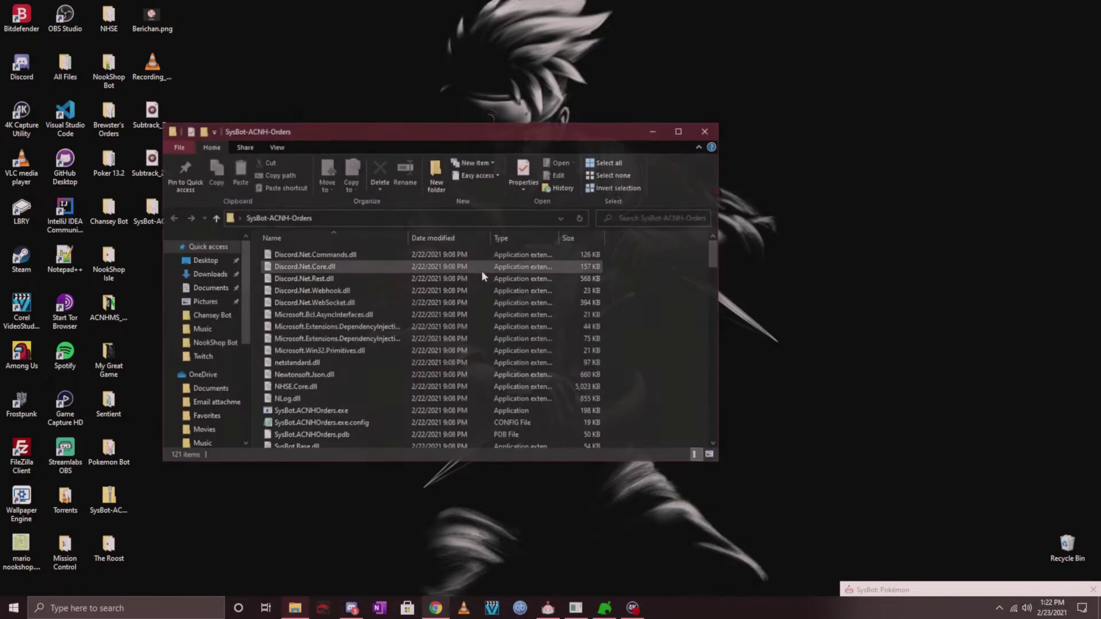
Run SysBot.ACNHOrders.exe once to generate a blank config file, exit it, and open config.json in Notepad++.
double_click(350, 413)
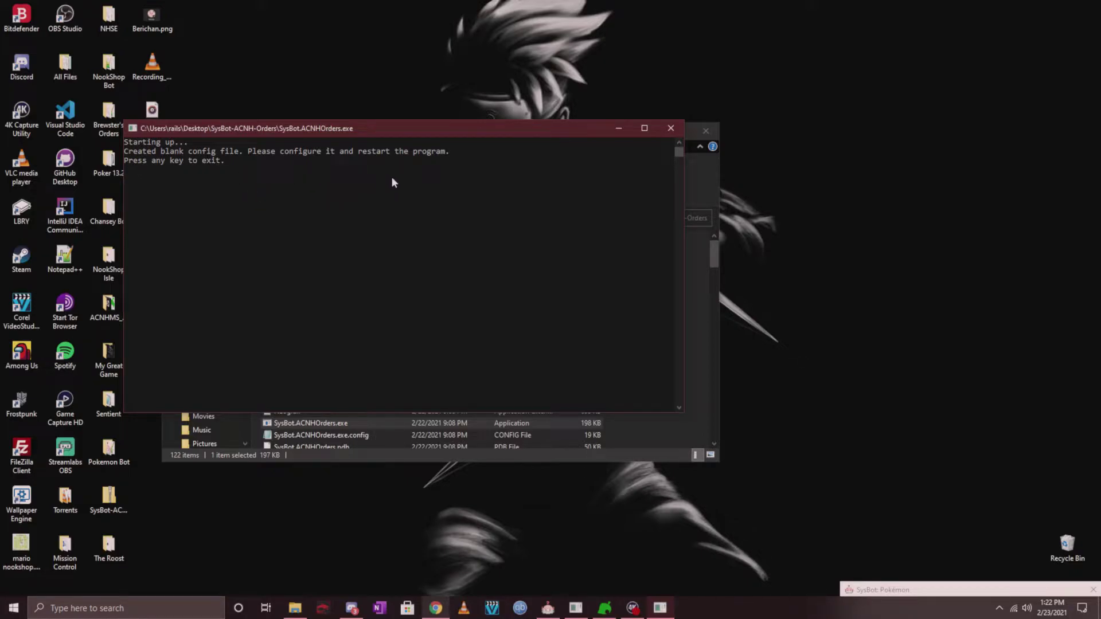
key("Return")
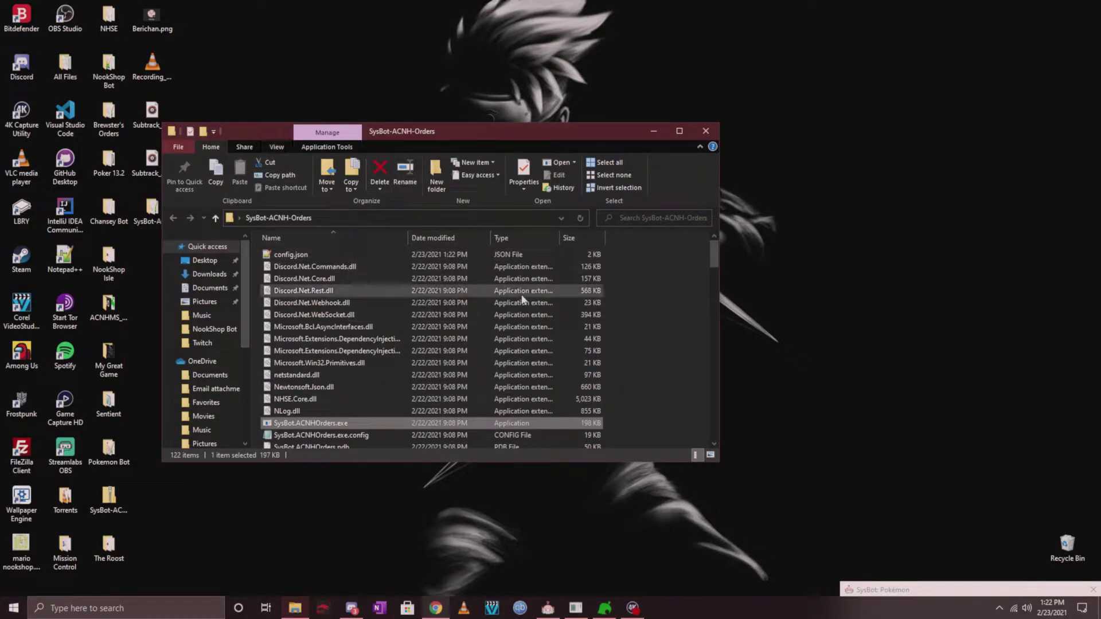
left_click(309, 256)
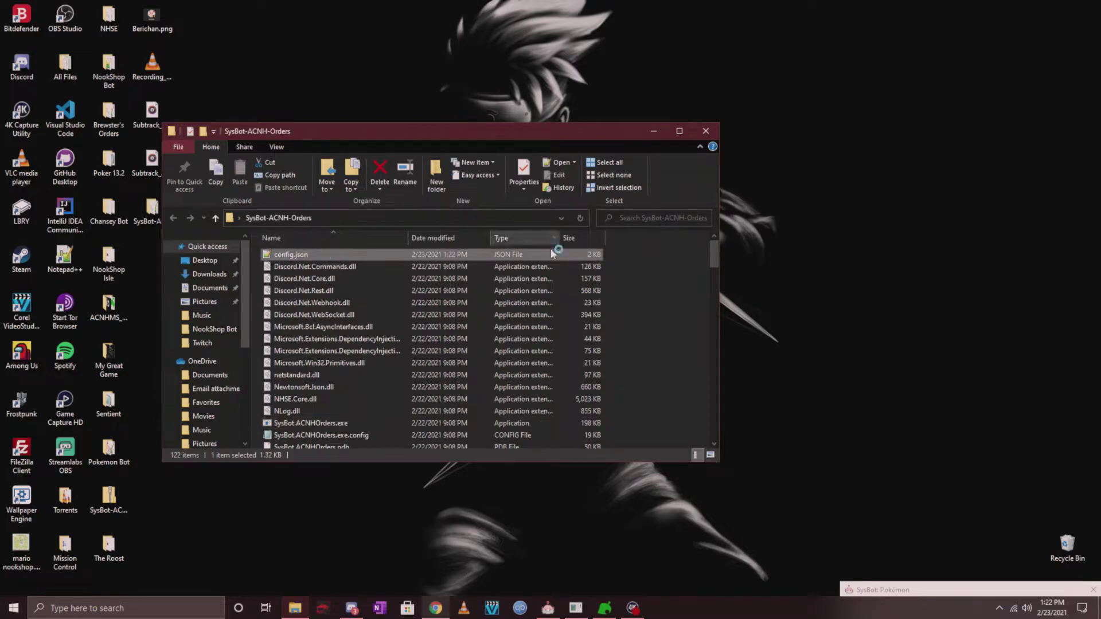
scroll(419, 309, "down", 6)
scroll(412, 308, "up", 6)
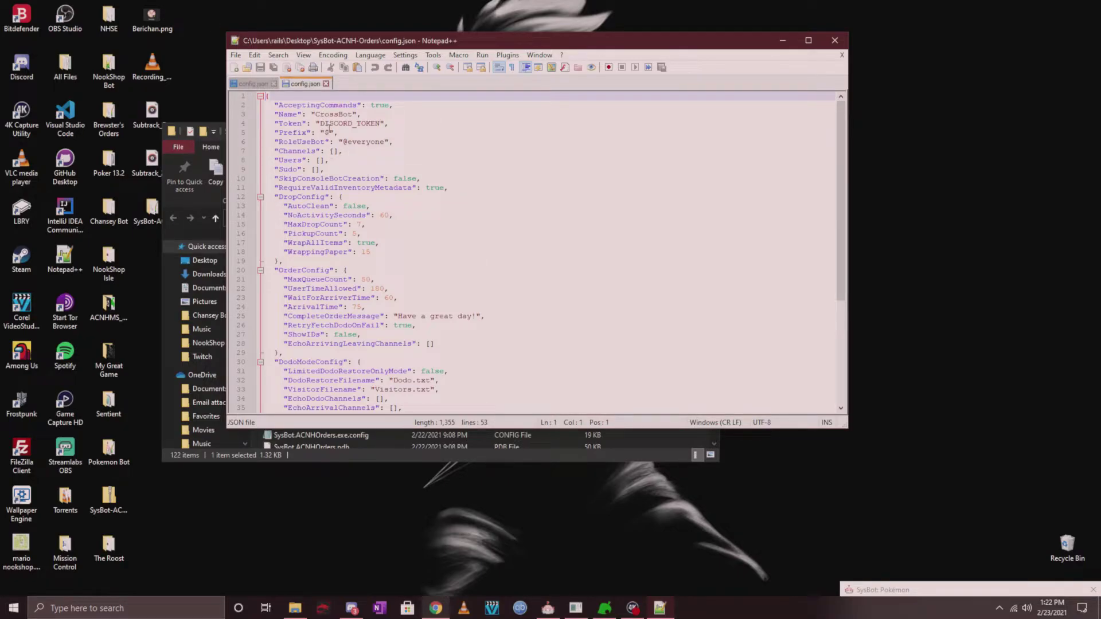
Copy the bot token from the Discord Developer Portal in Chrome and paste it over the DISCORD_TOKEN placeholder in config.json.
double_click(330, 115)
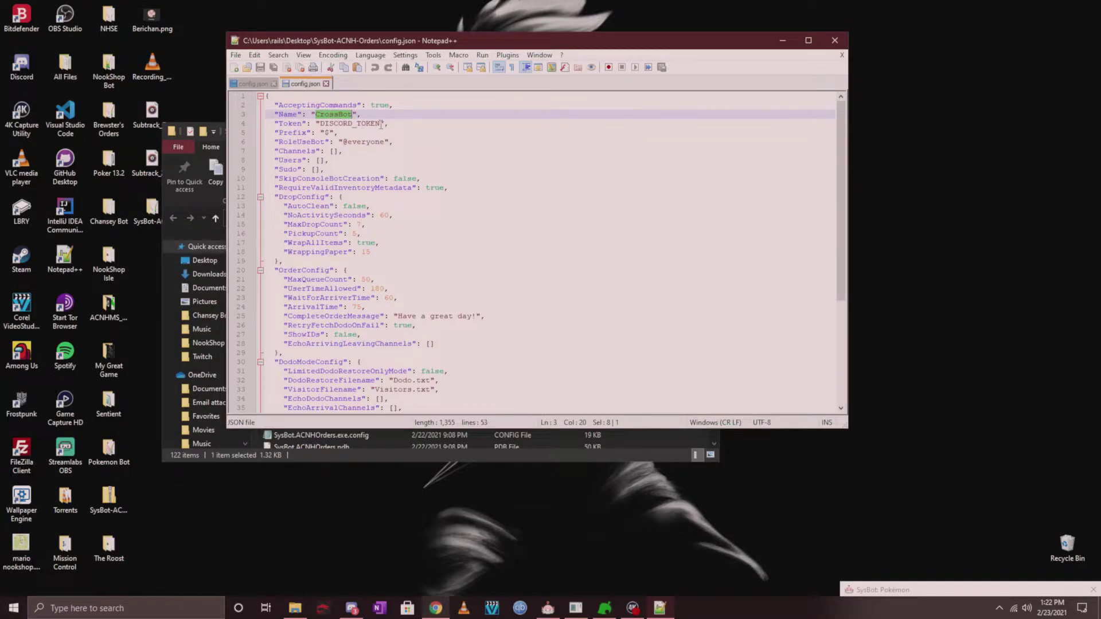
left_click_drag(381, 124, 320, 124)
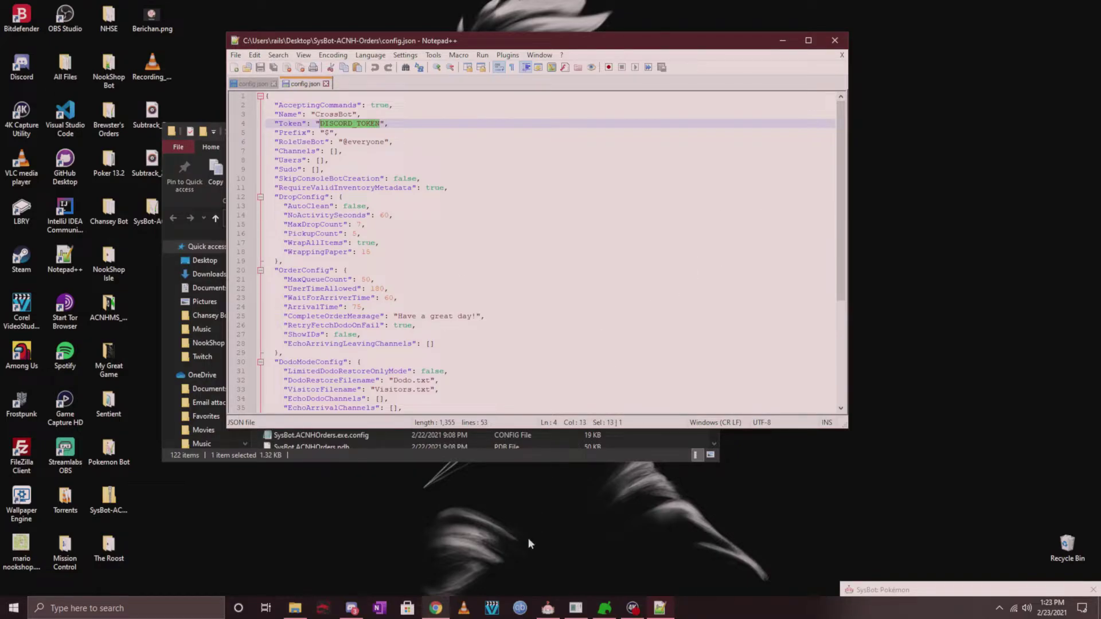
left_click(435, 608)
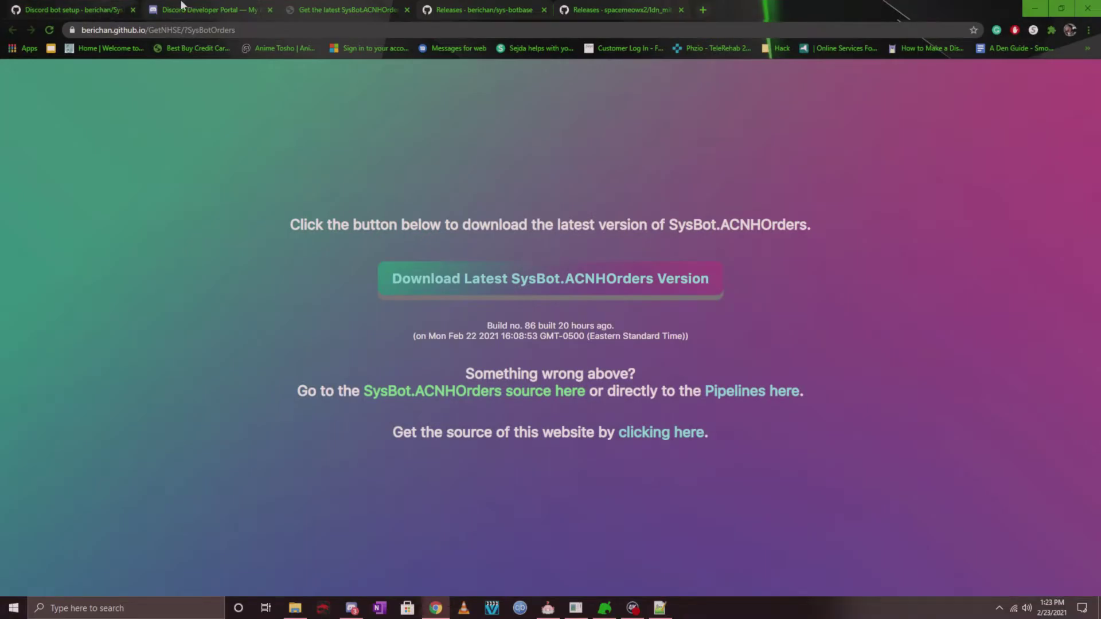
left_click(172, 12)
scroll(225, 346, "up", 10)
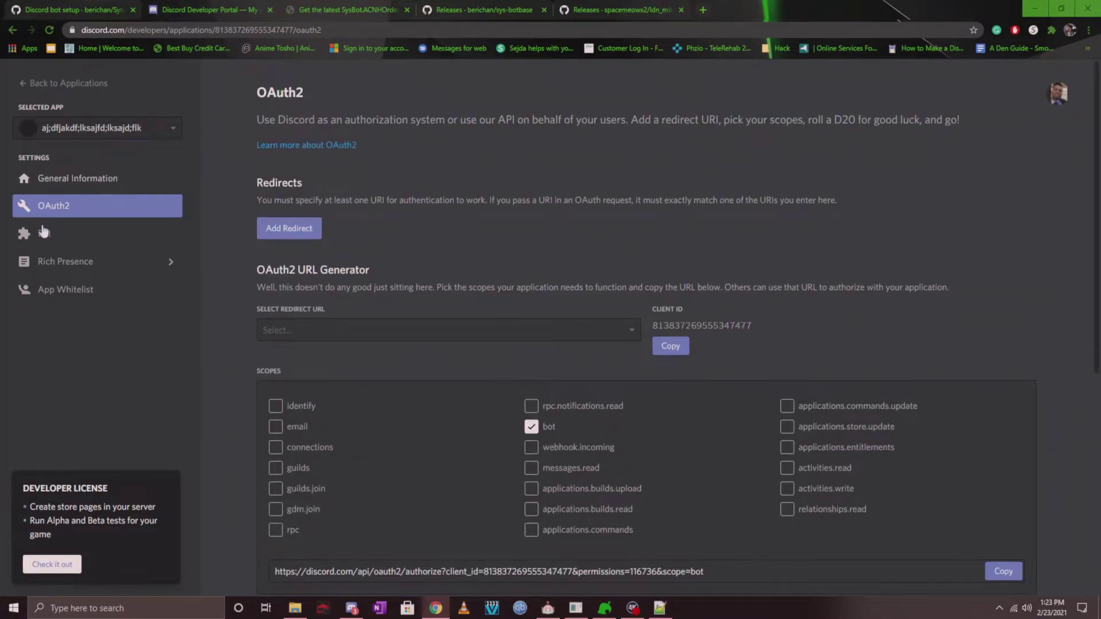
left_click(172, 234)
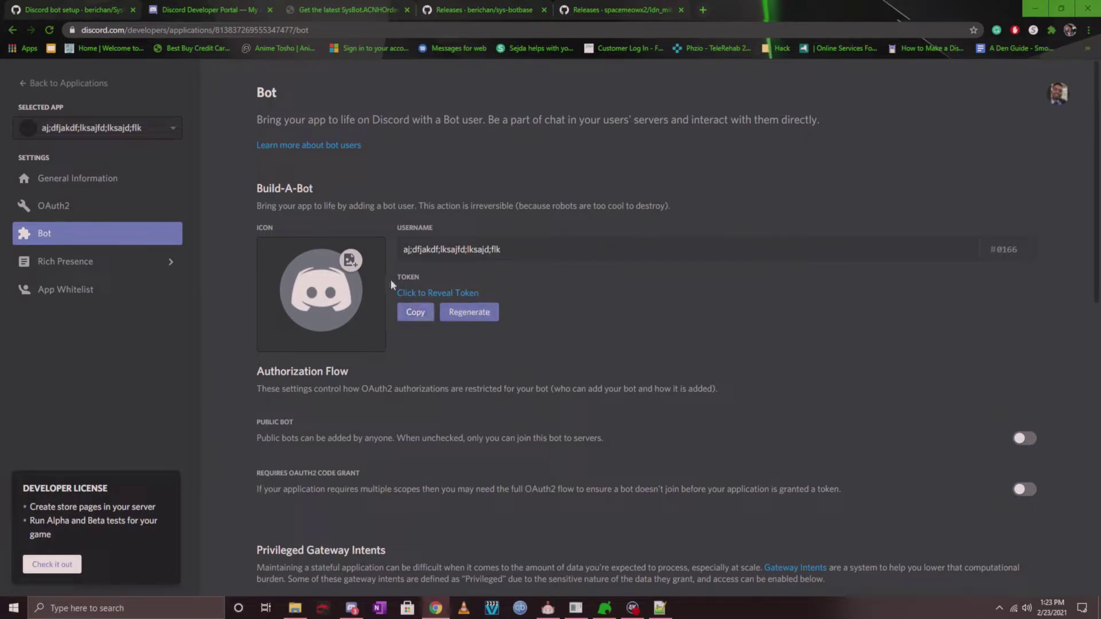
left_click(416, 313)
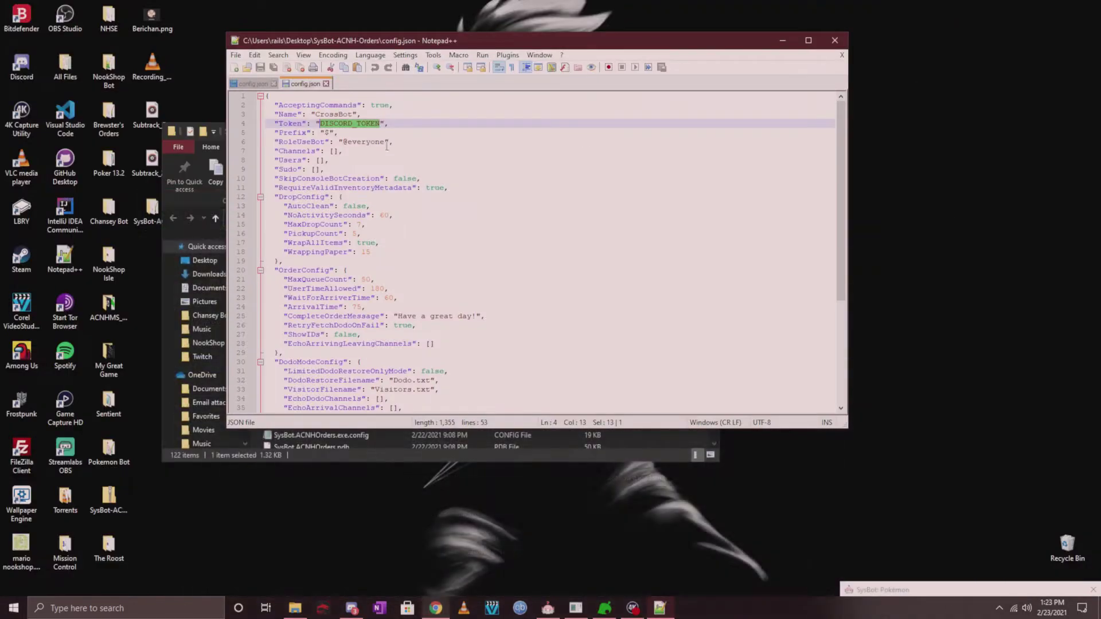
key("ctrl+v")
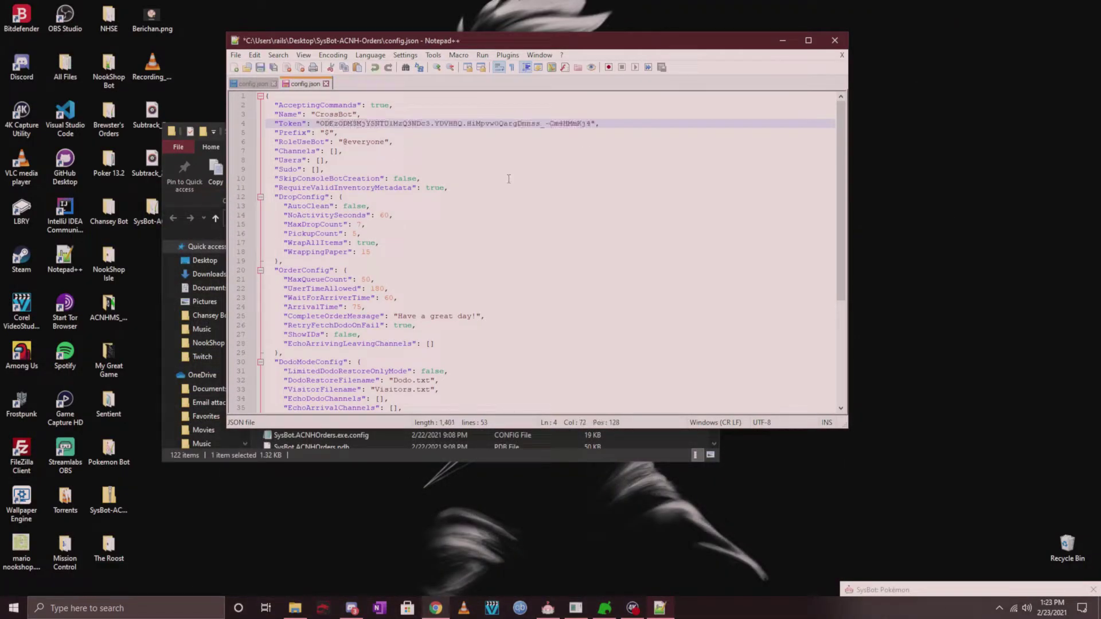
Examine the prefix, channel, drop and order settings in config.json and their explanations in the setup guide's Configuration Setup section.
left_click(328, 132)
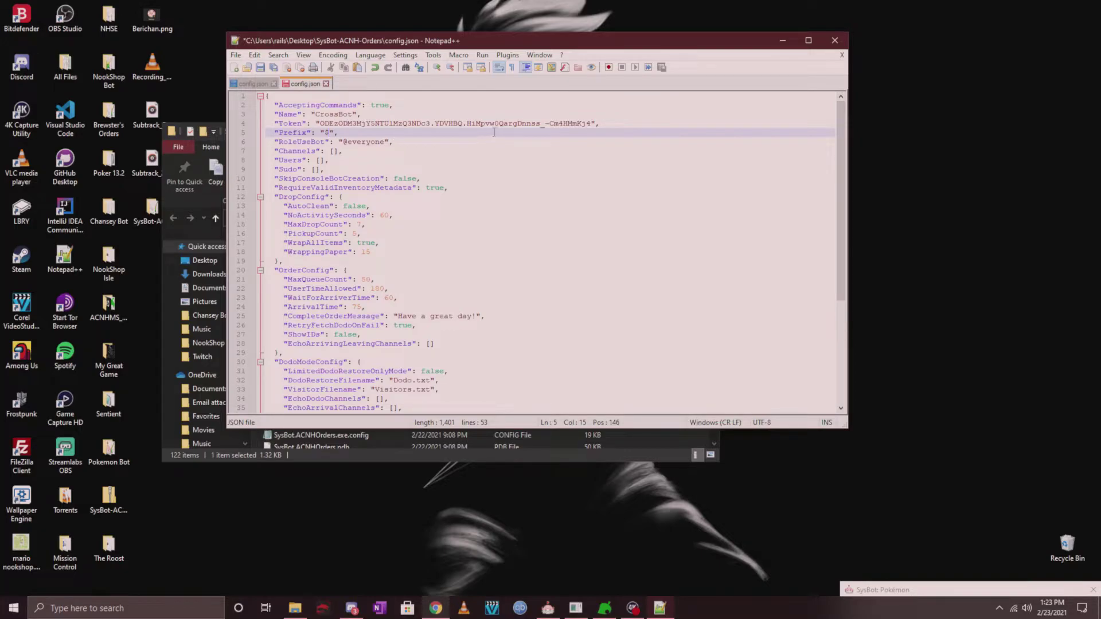
left_click(335, 150)
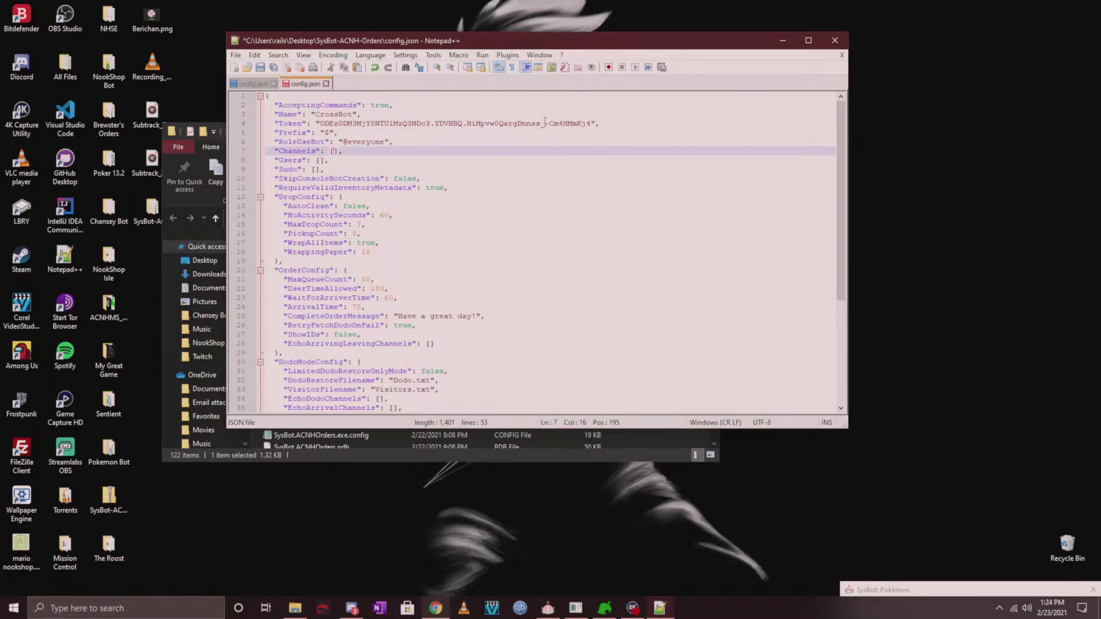
scroll(449, 198, "down", 4)
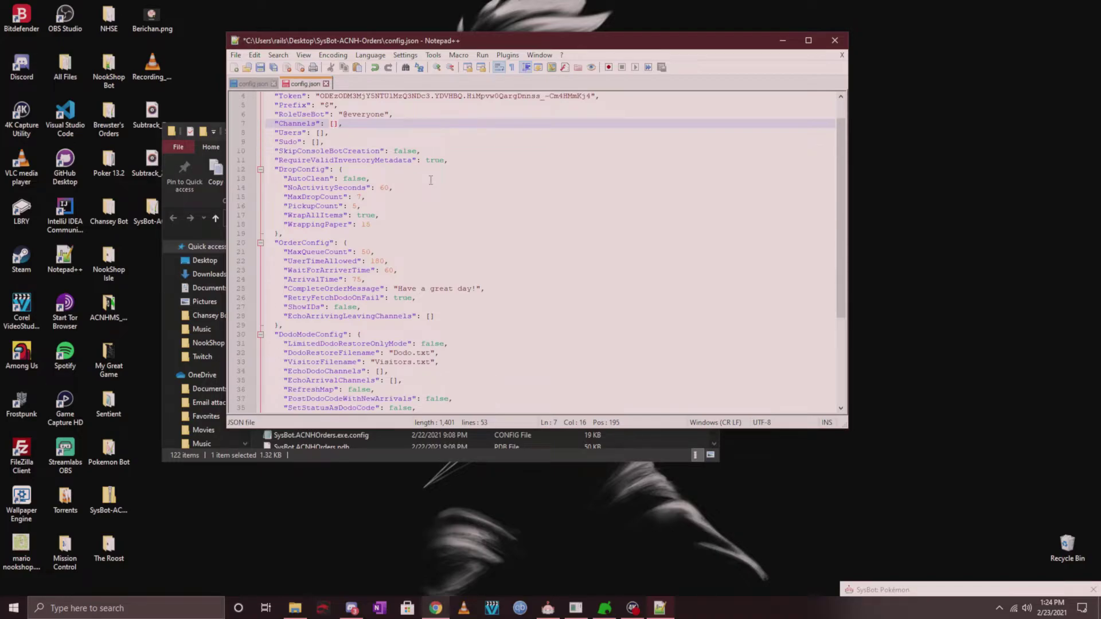
scroll(397, 174, "up", 2)
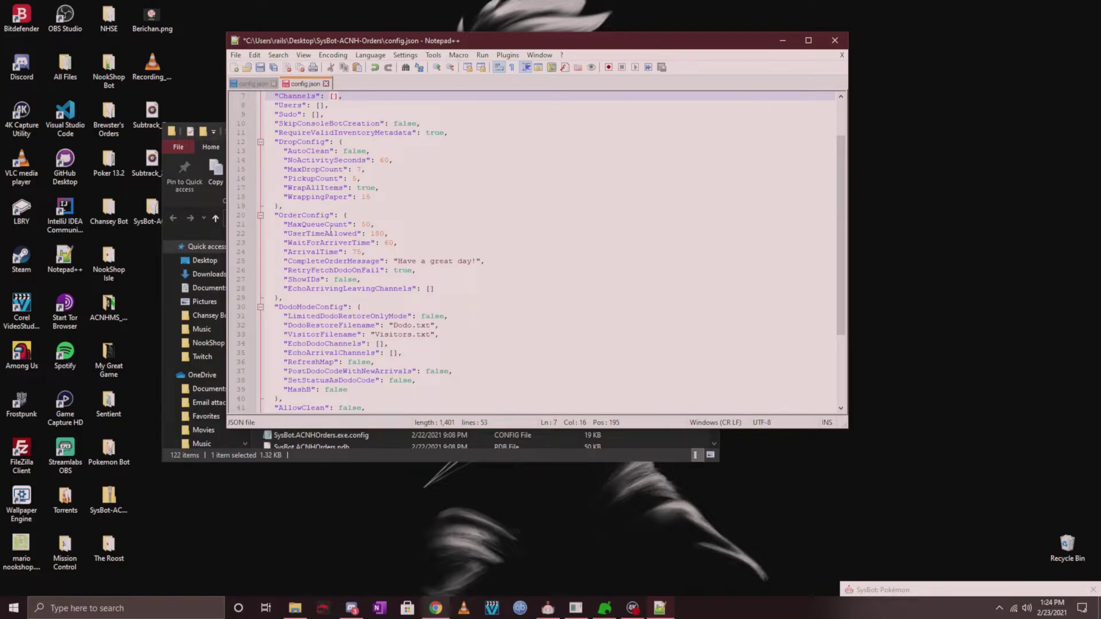
scroll(479, 228, "down", 2)
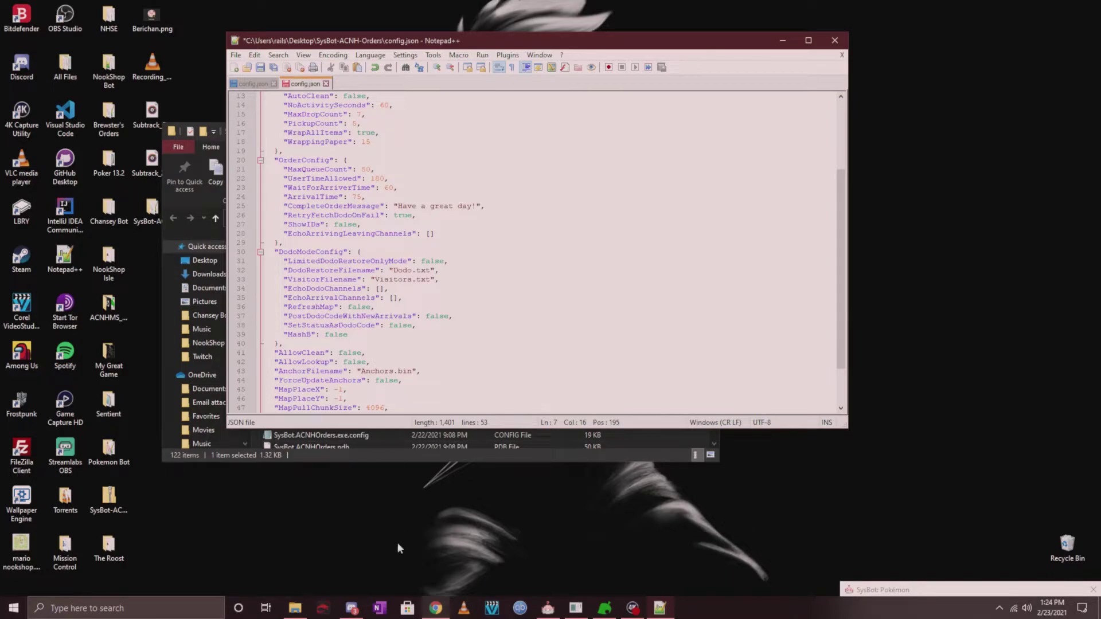
left_click(436, 608)
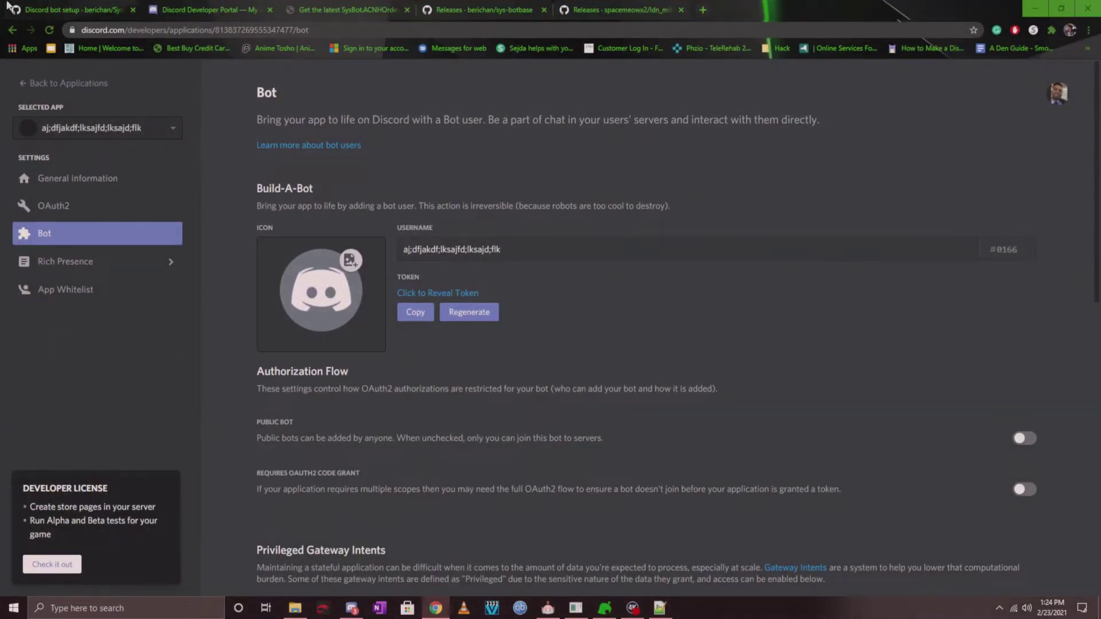
left_click(9, 7)
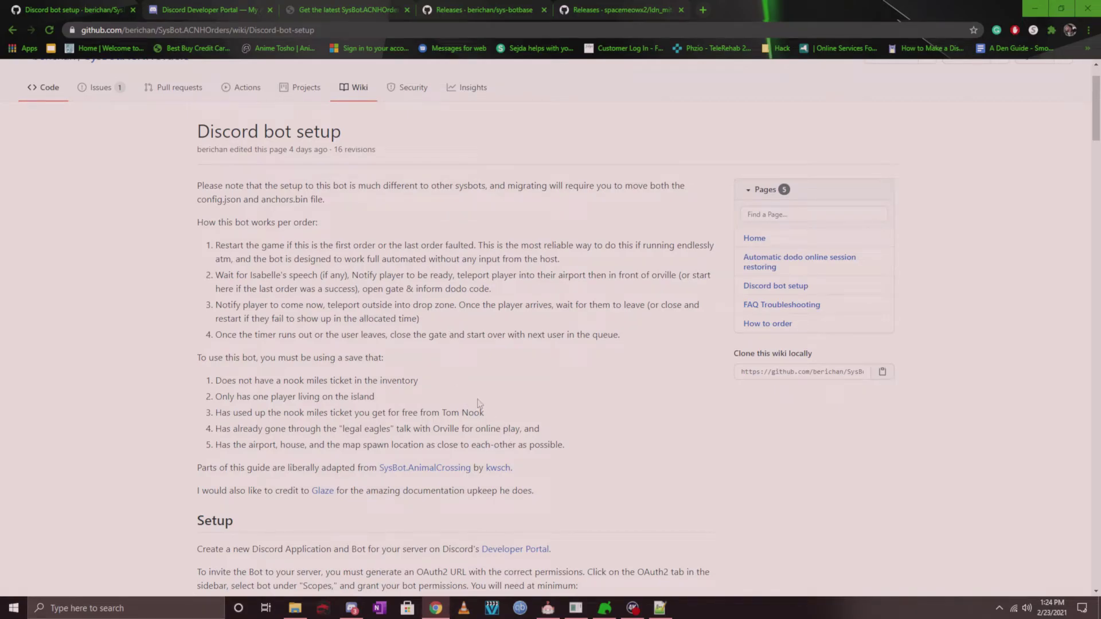
scroll(479, 403, "down", 10)
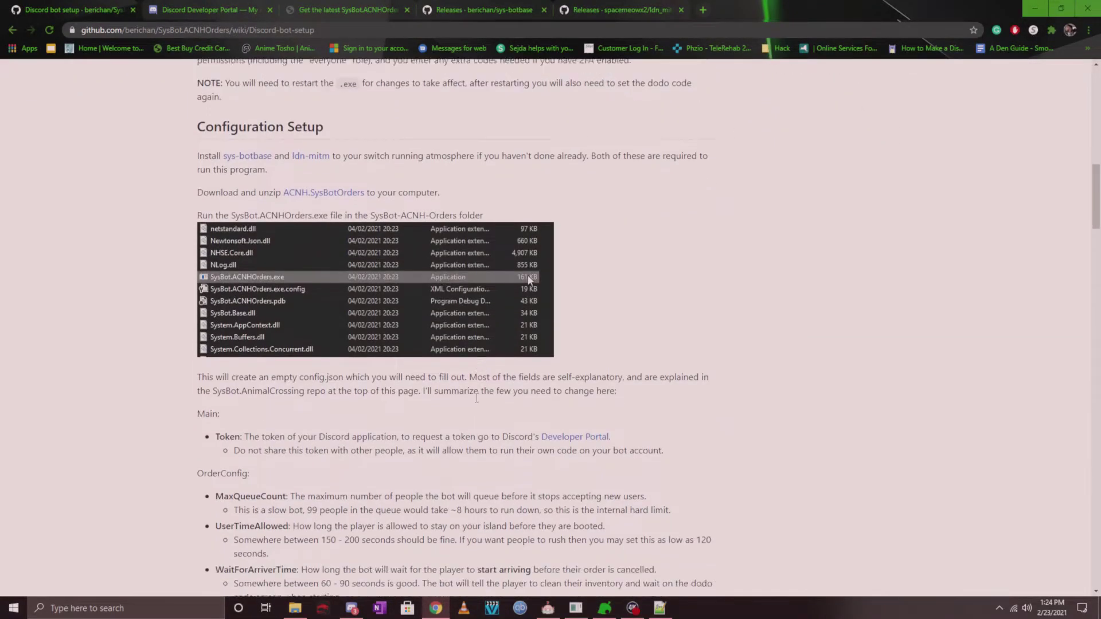
scroll(286, 155, "down", 5)
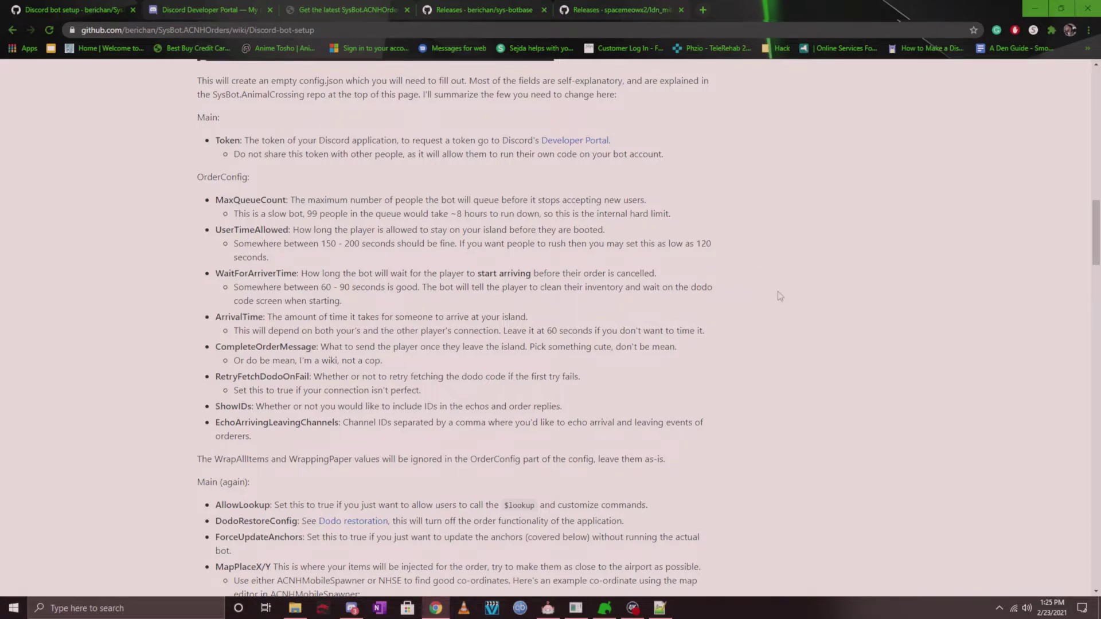
Return to config.json in Notepad++ and set ShowIDs under OrderConfig to true.
key("alt+Tab")
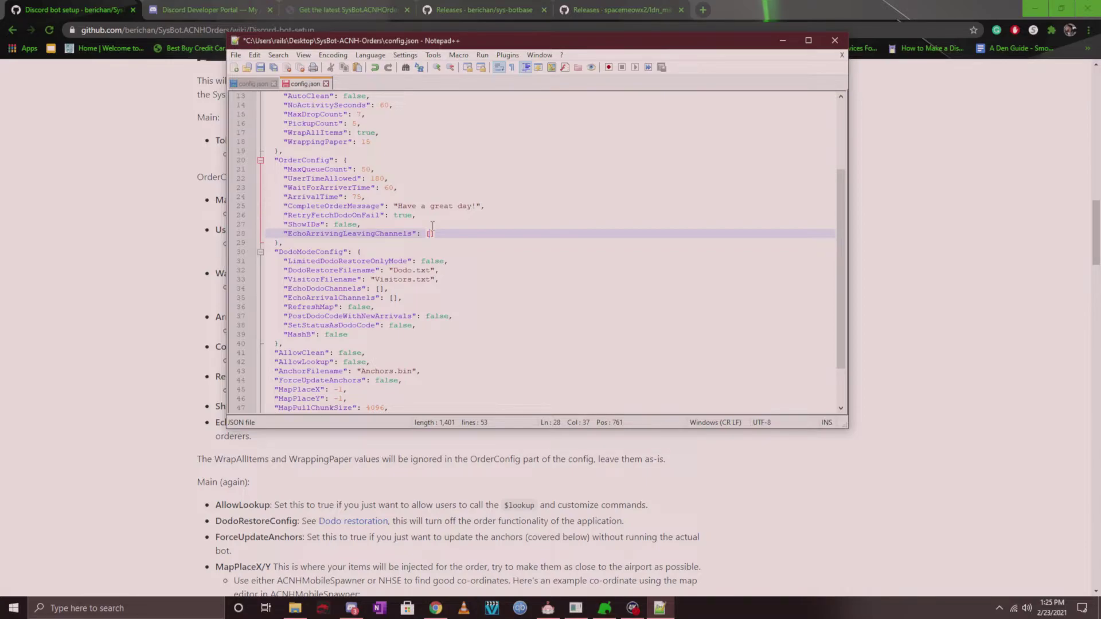
double_click(351, 225)
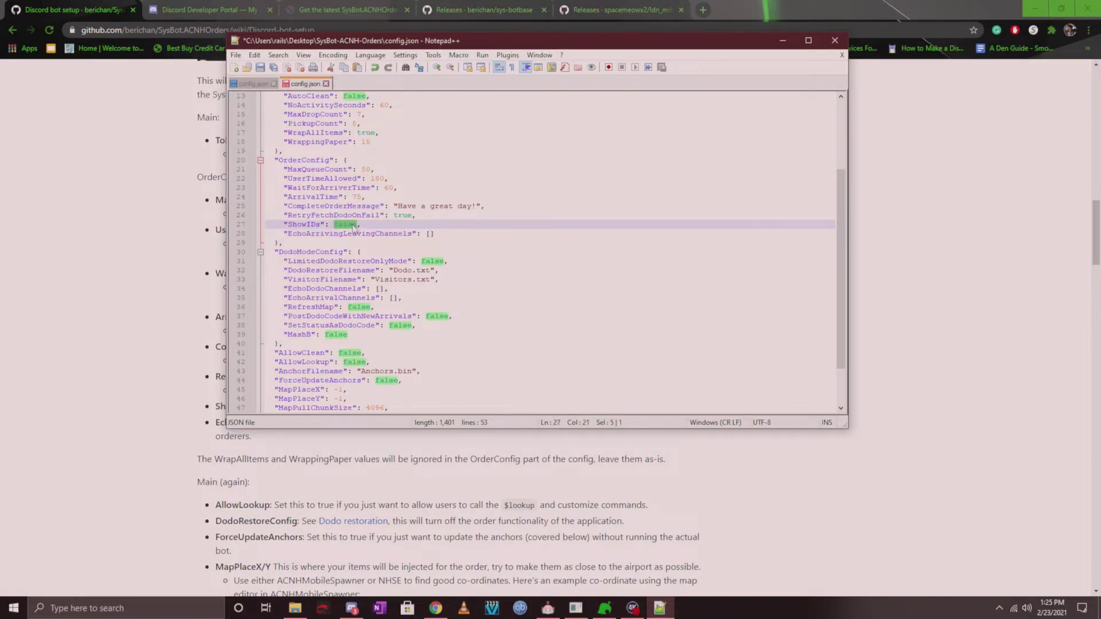
type("true")
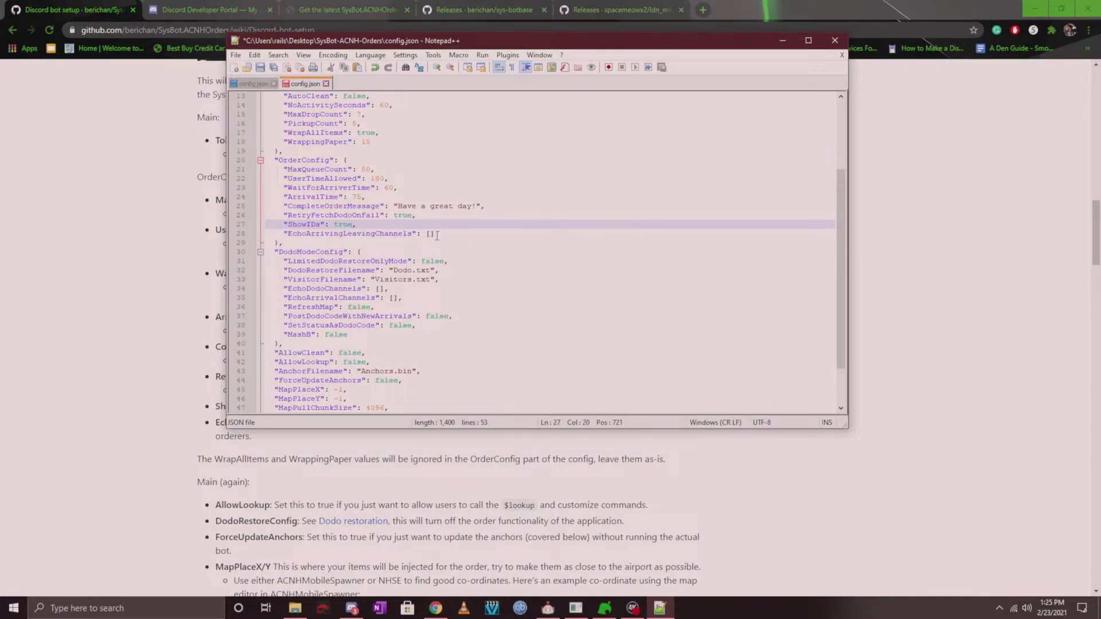
Set AllowLookup to true in config.json, and locate the MapPlaceX and IP entries below it.
scroll(474, 246, "down", 2)
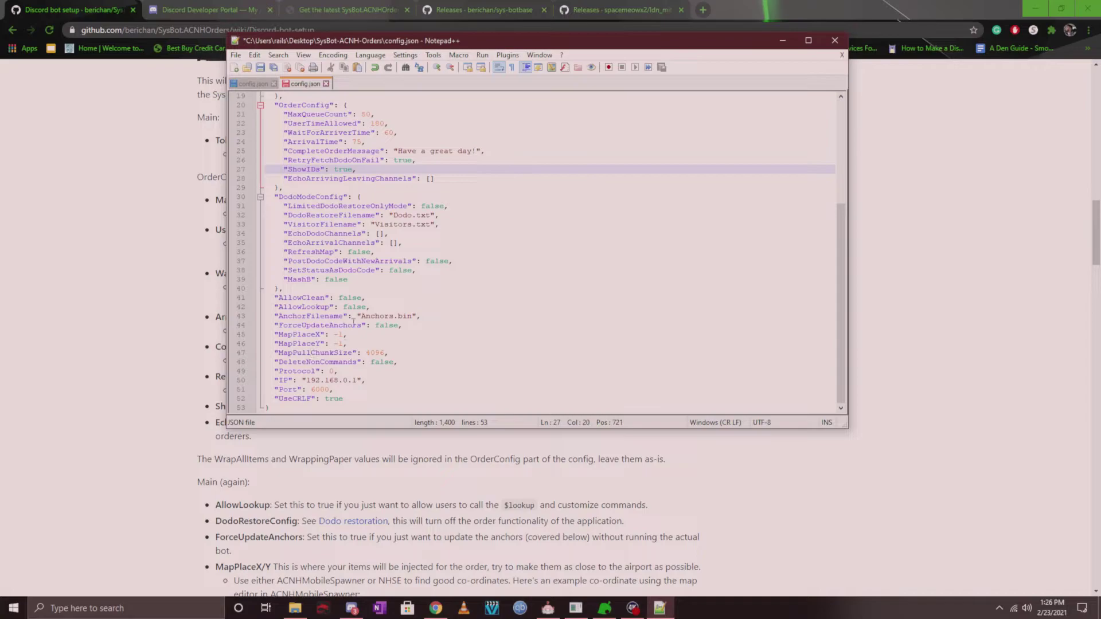
double_click(361, 308)
type("true")
key("Escape")
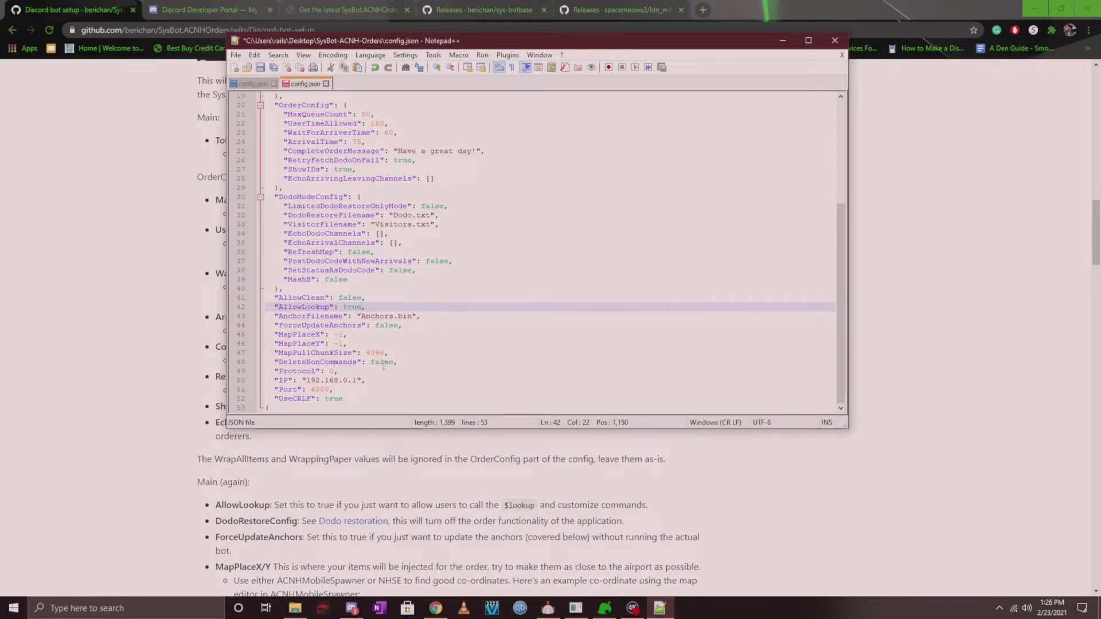
left_click(339, 338)
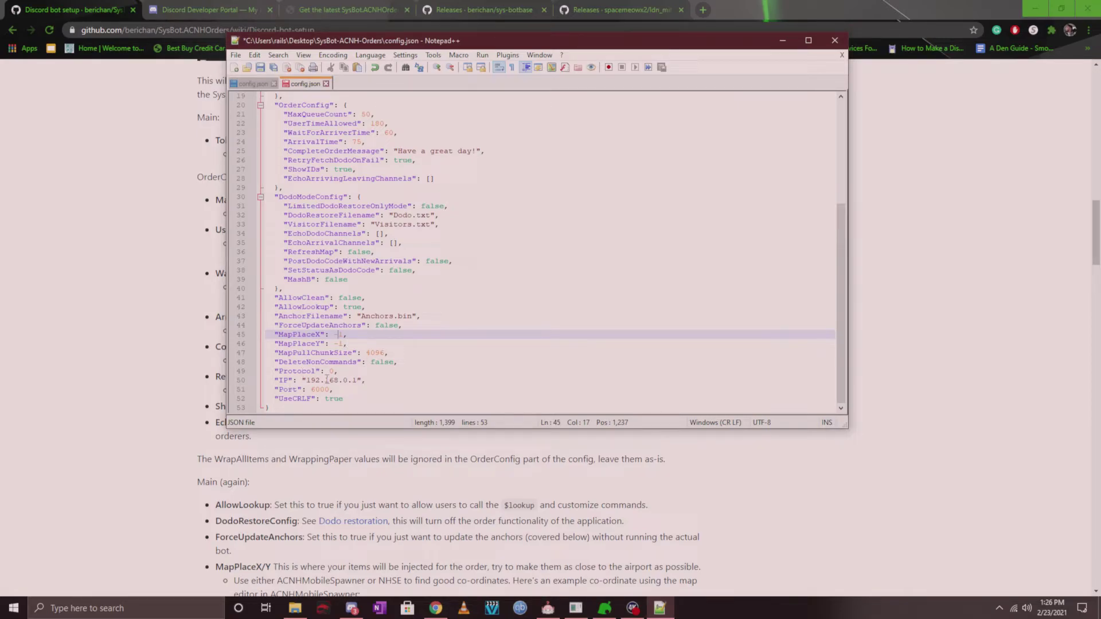
left_click_drag(306, 380, 356, 380)
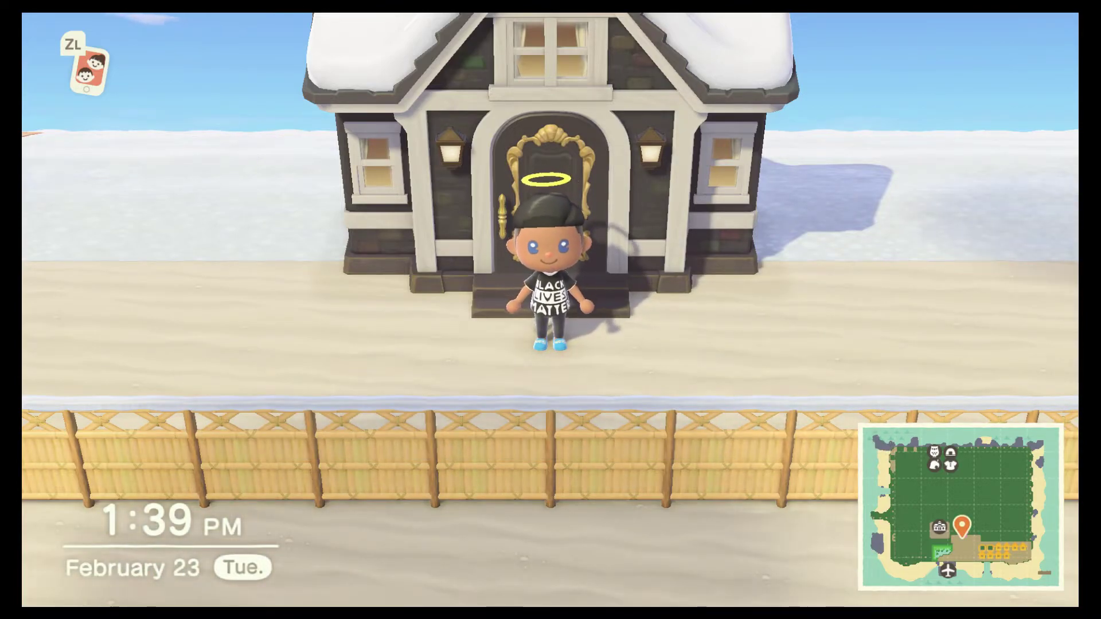
key("Left")
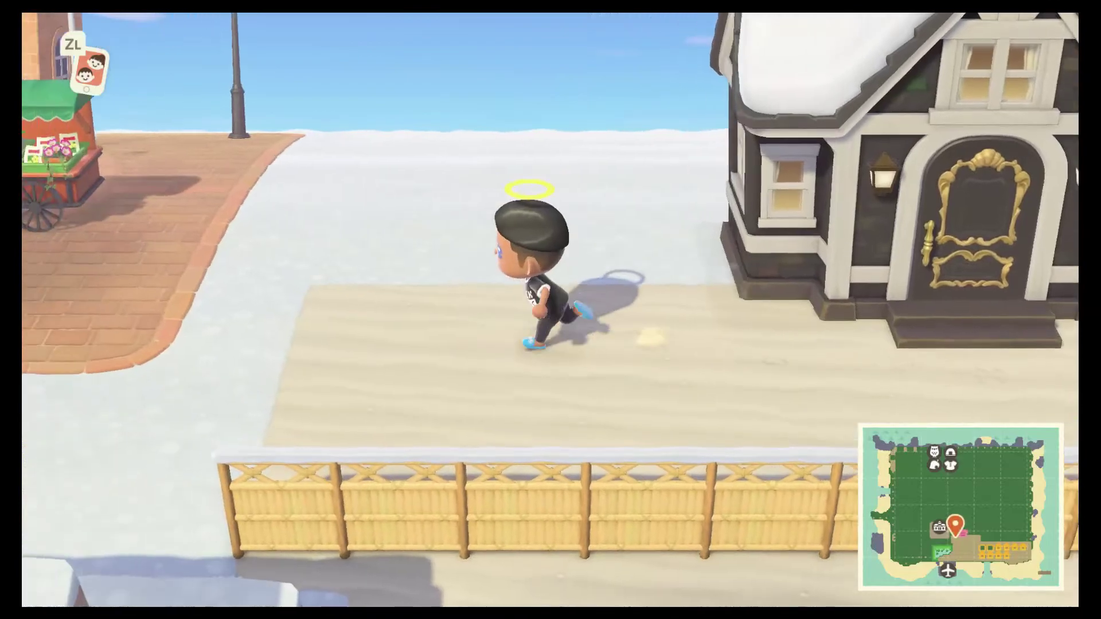
key("Down")
key("Right")
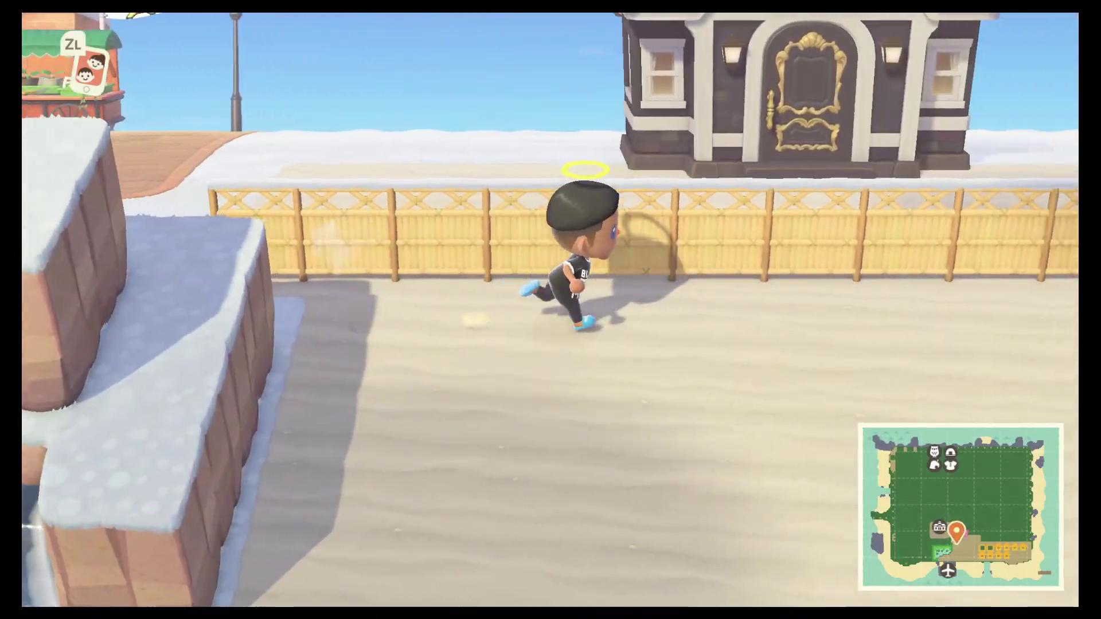
key("Up")
key("Down")
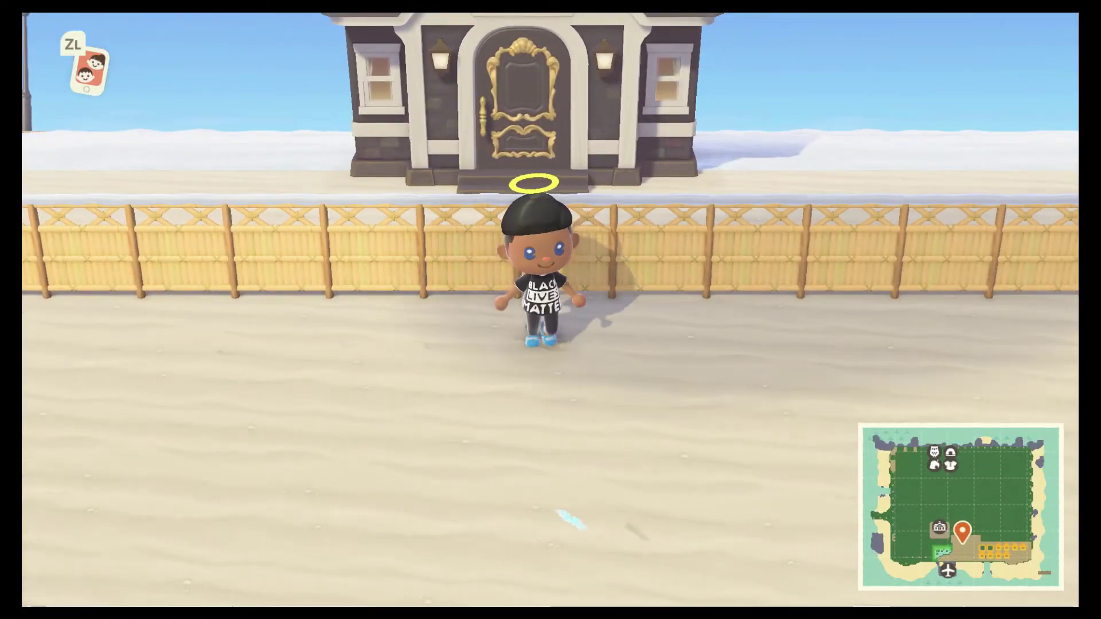
key("Down")
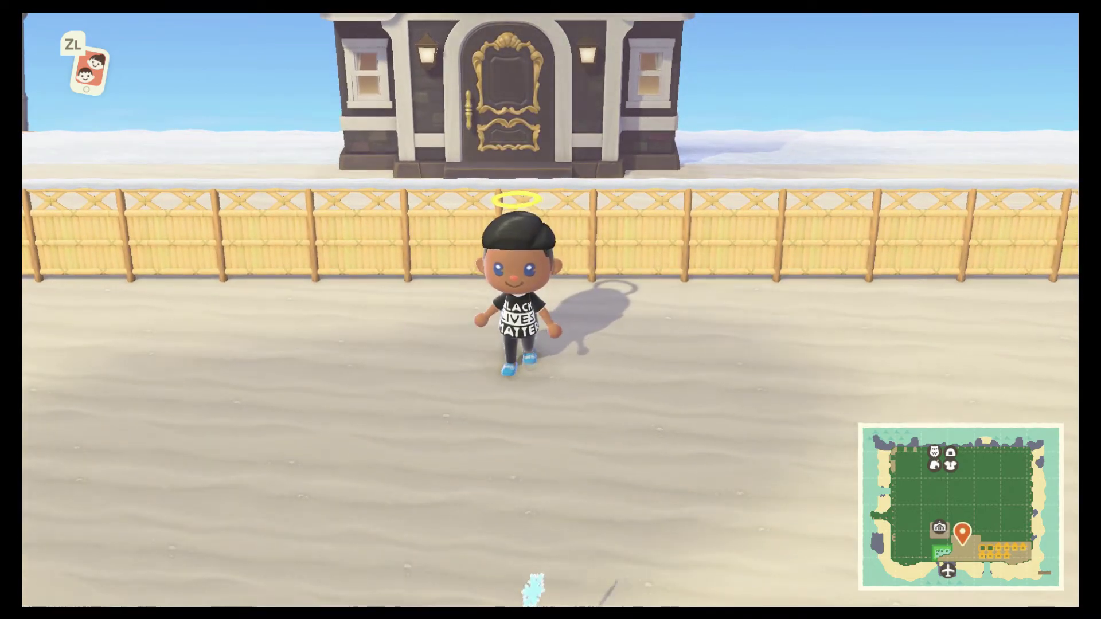
key("Left")
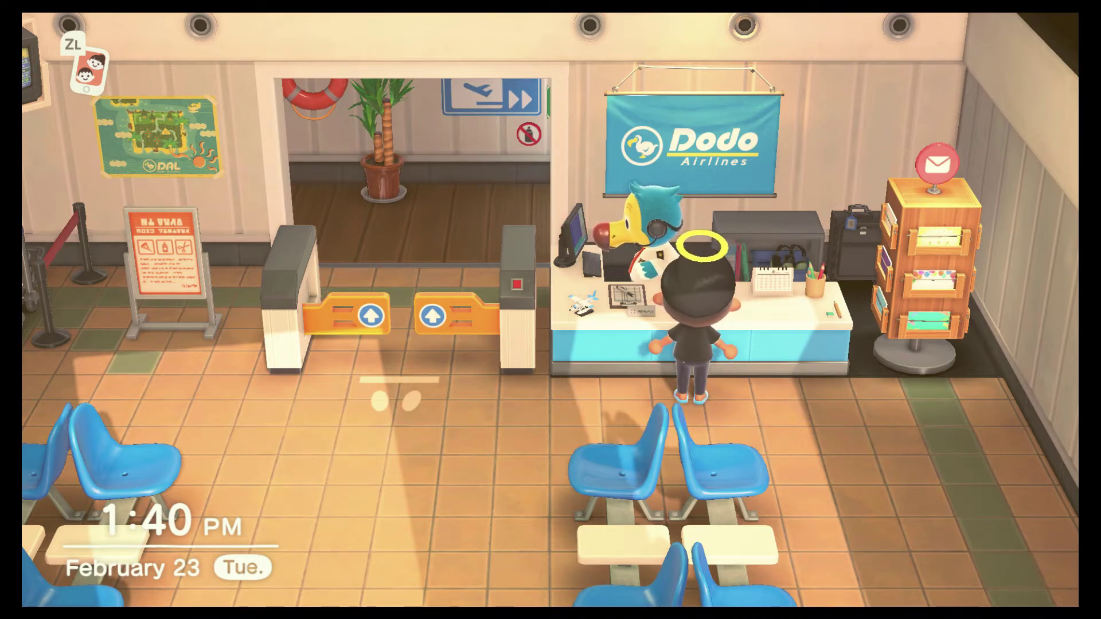
key("Down")
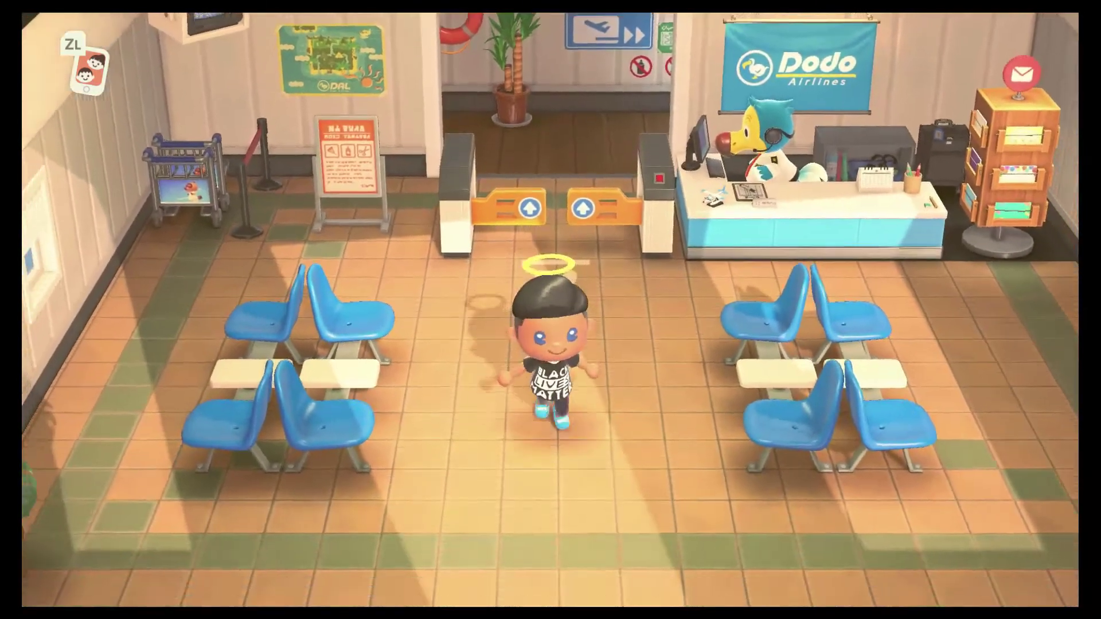
key("Down")
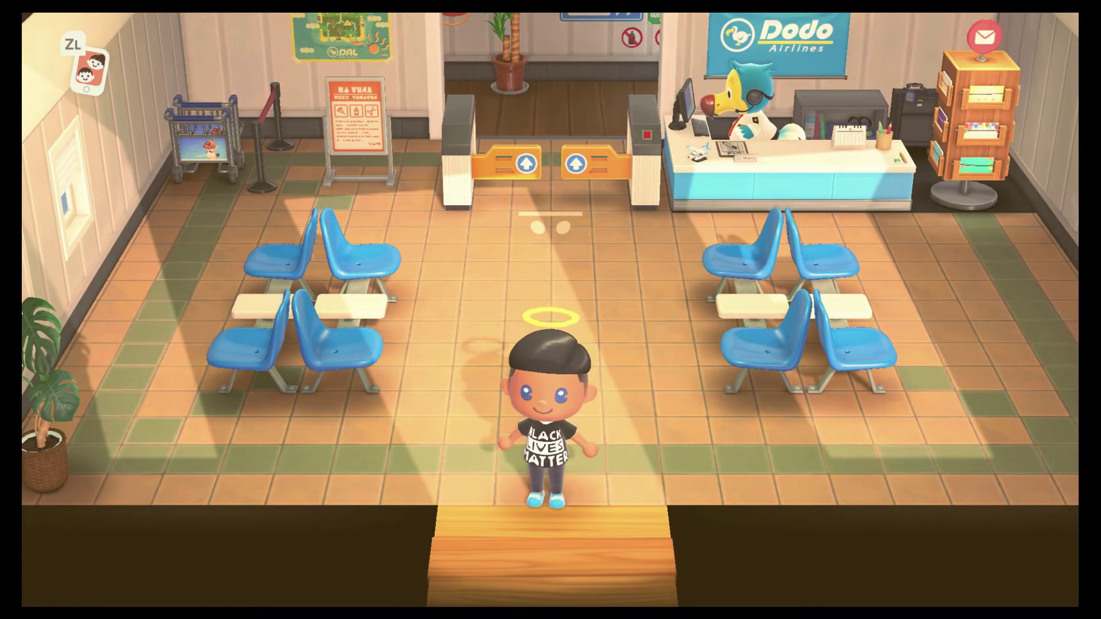
key("Up")
key("Down")
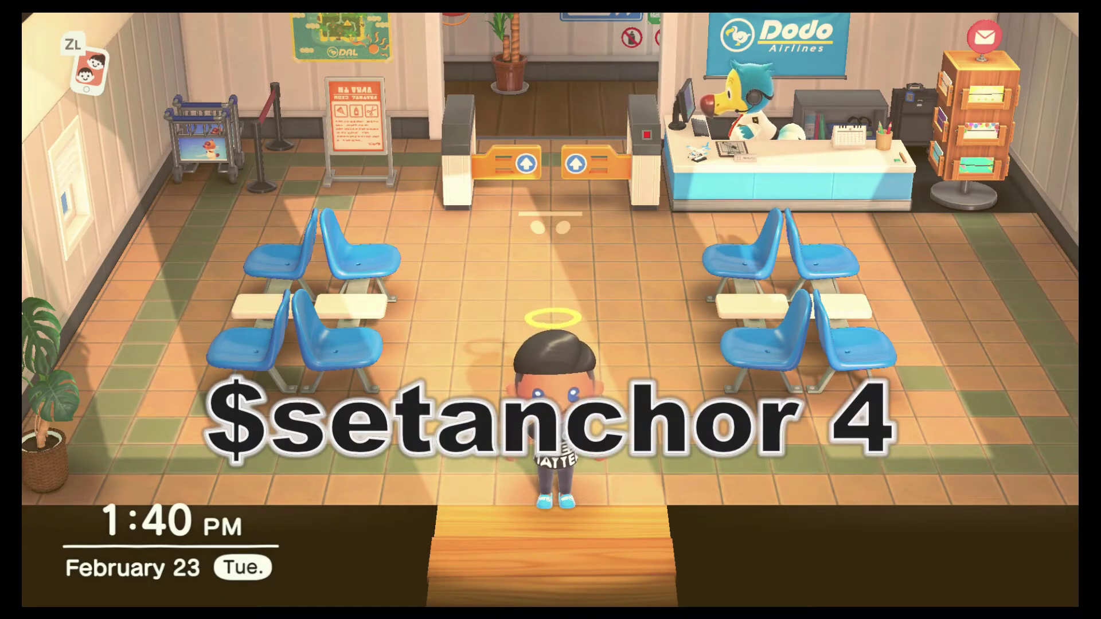
key("Down")
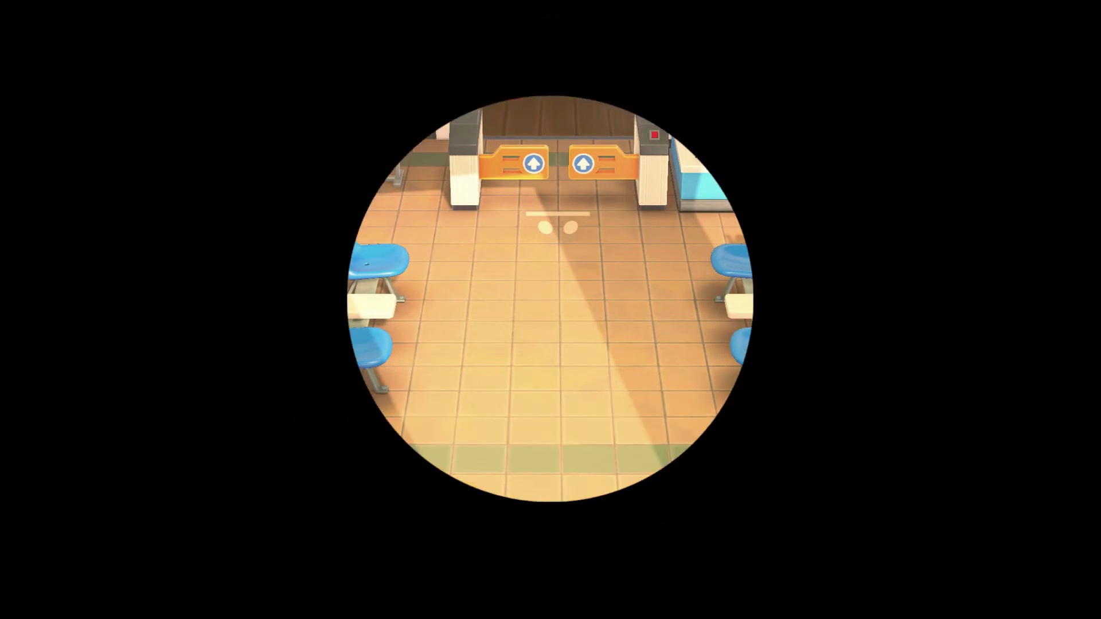